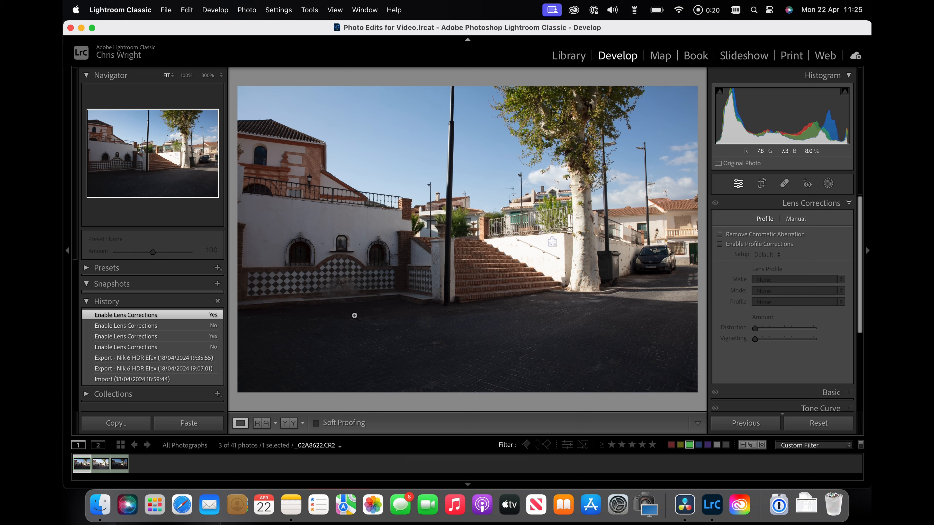
# Step: Zoom in to check detail on the wall sign and the bin beside the tree in the first bracketed photo
pyautogui.click(552, 244)
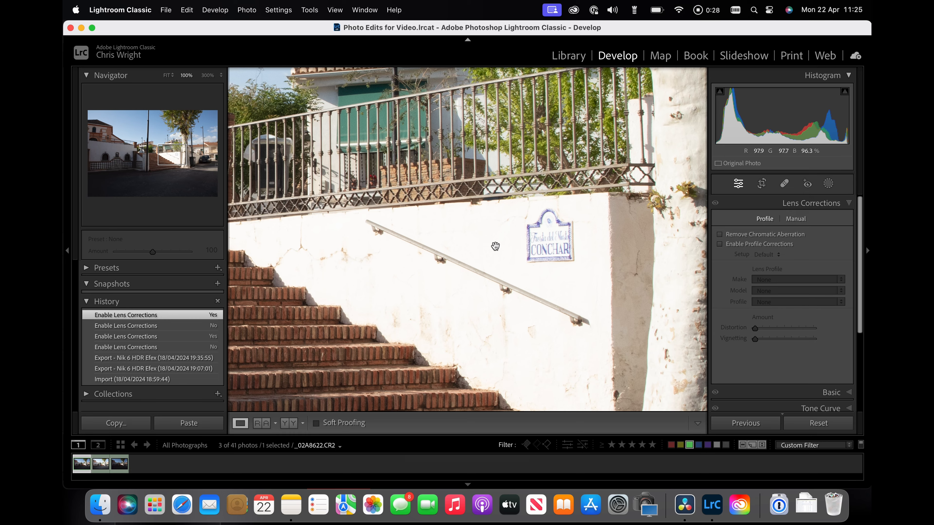
pyautogui.click(495, 246)
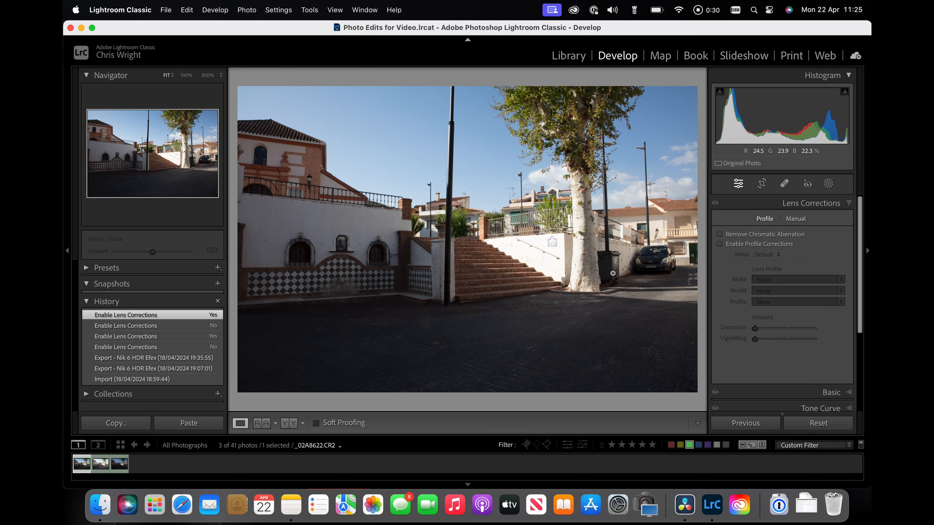
pyautogui.click(609, 270)
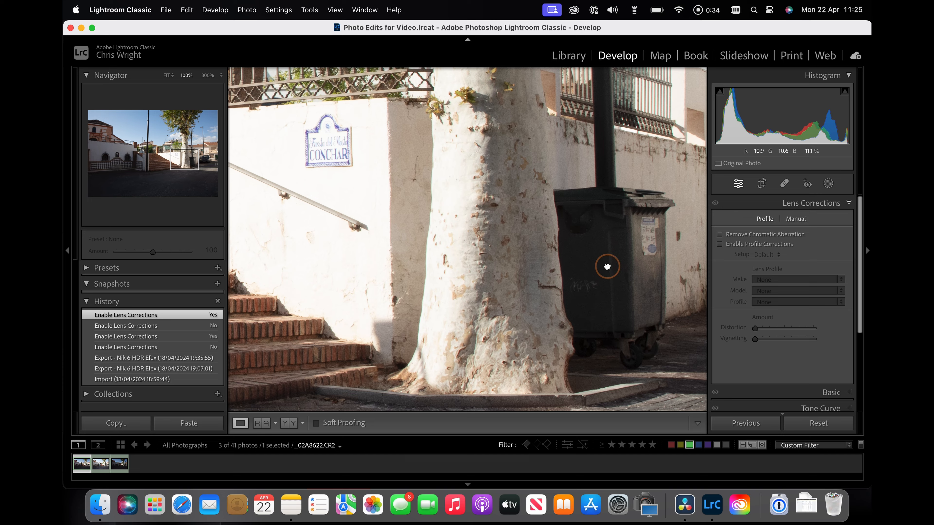
pyautogui.click(608, 266)
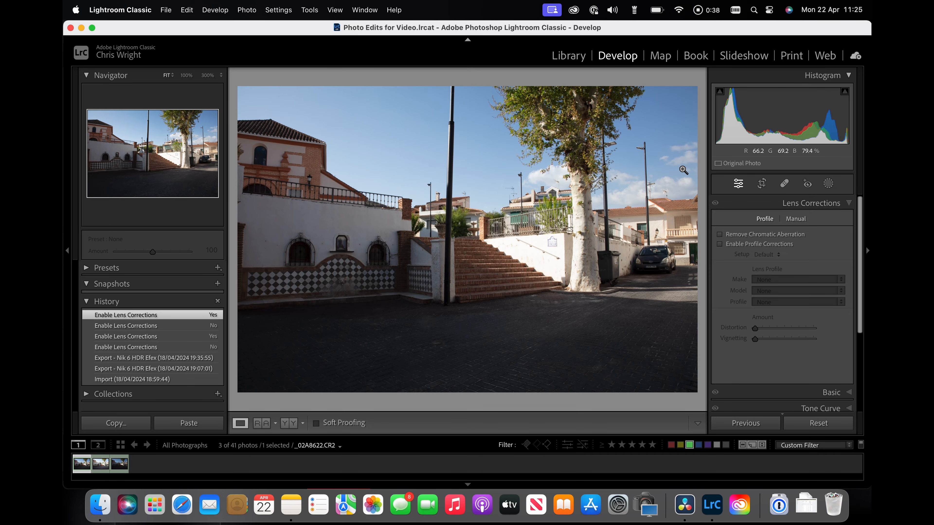
# Step: Open the Basic panel and raise the first photo's exposure to +1.00
pyautogui.click(623, 56)
pyautogui.scroll(-5, 762, 287)
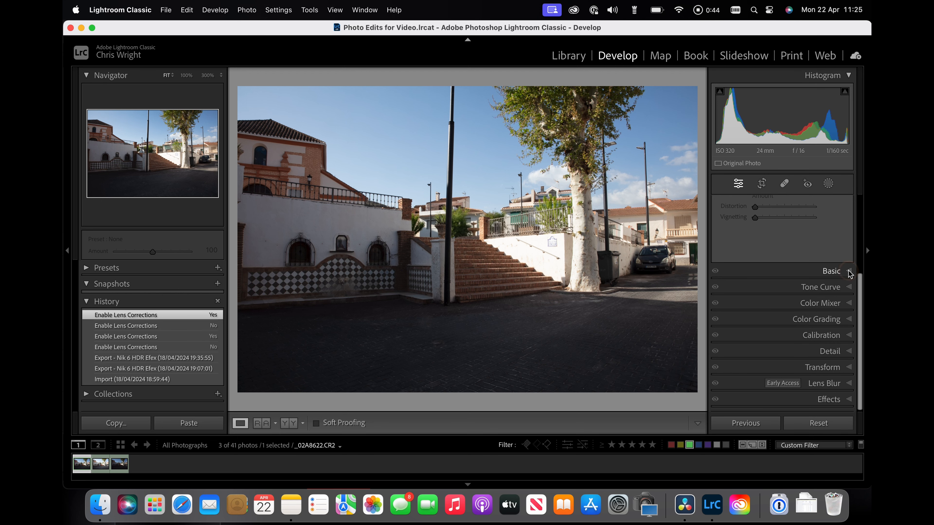
pyautogui.click(848, 274)
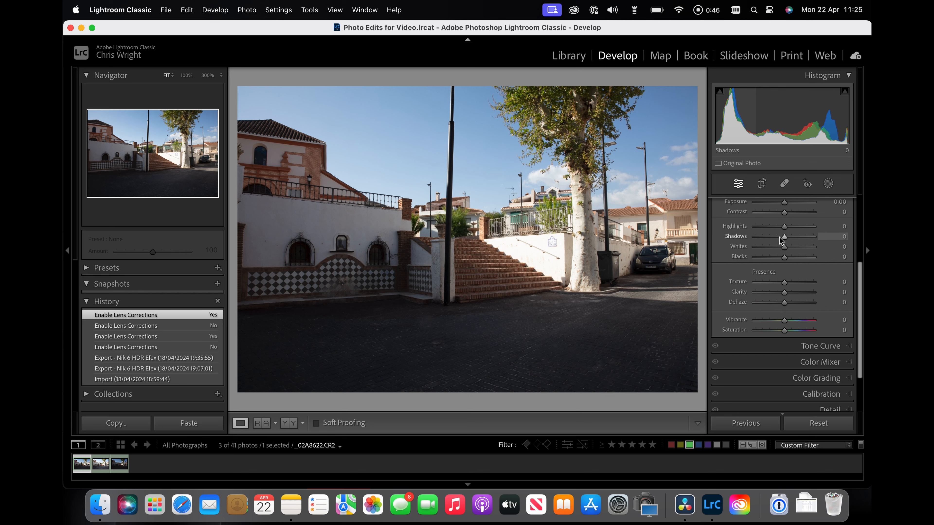
pyautogui.scroll(3, 782, 241)
pyautogui.scroll(2, 780, 241)
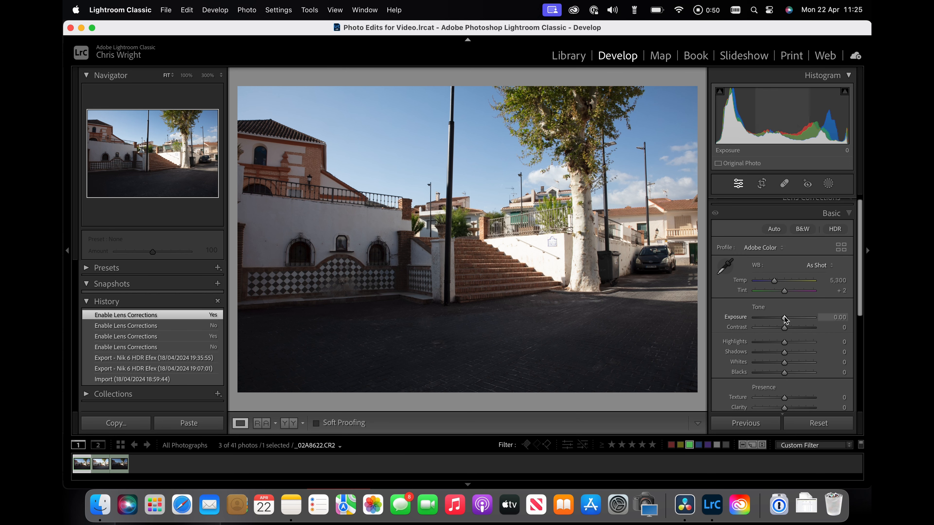
pyautogui.moveTo(784, 318); pyautogui.dragTo(789, 316)
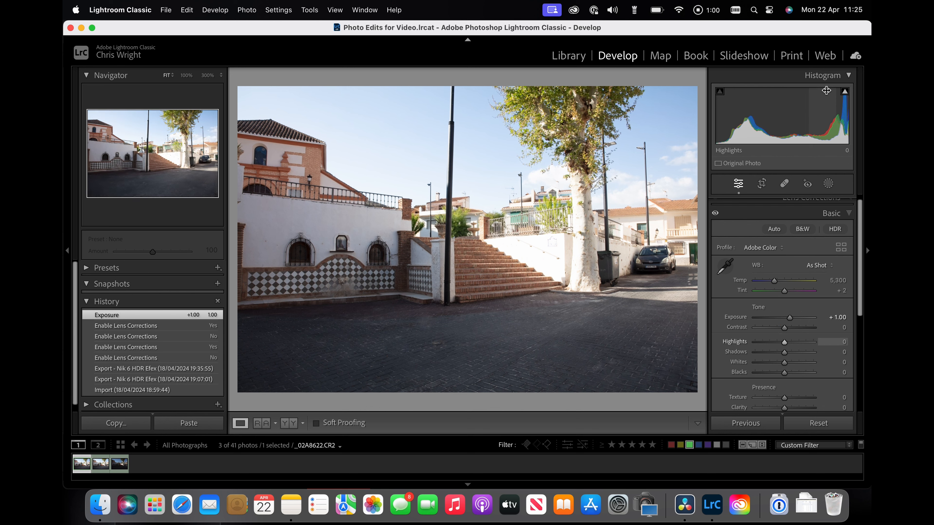
# Step: Turn on the highlight clipping warning and lower the exposure to -1.85, checking the sign at 100%
pyautogui.click(844, 92)
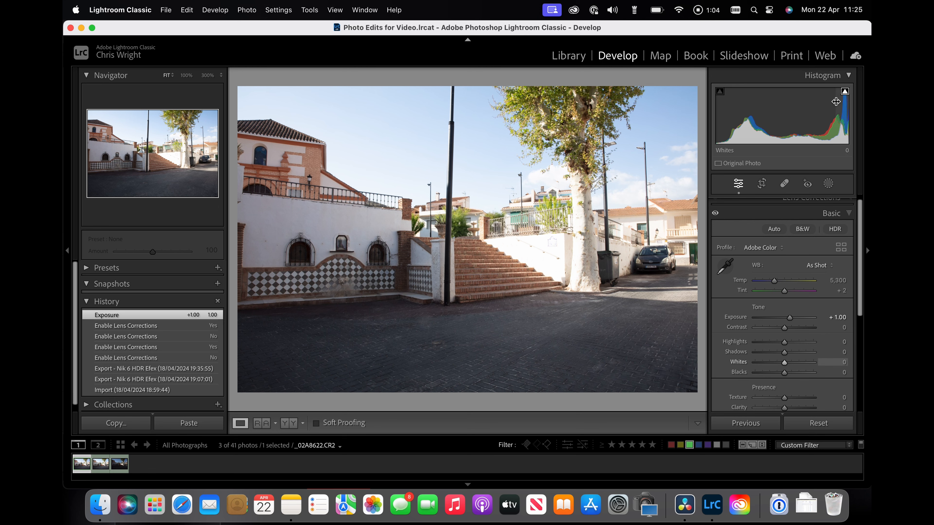
pyautogui.click(553, 241)
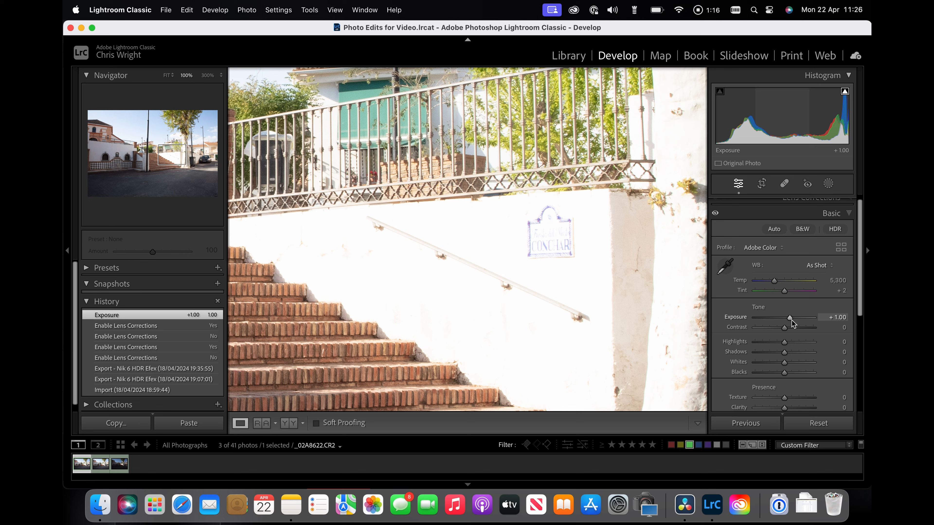
pyautogui.moveTo(789, 319); pyautogui.dragTo(773, 322)
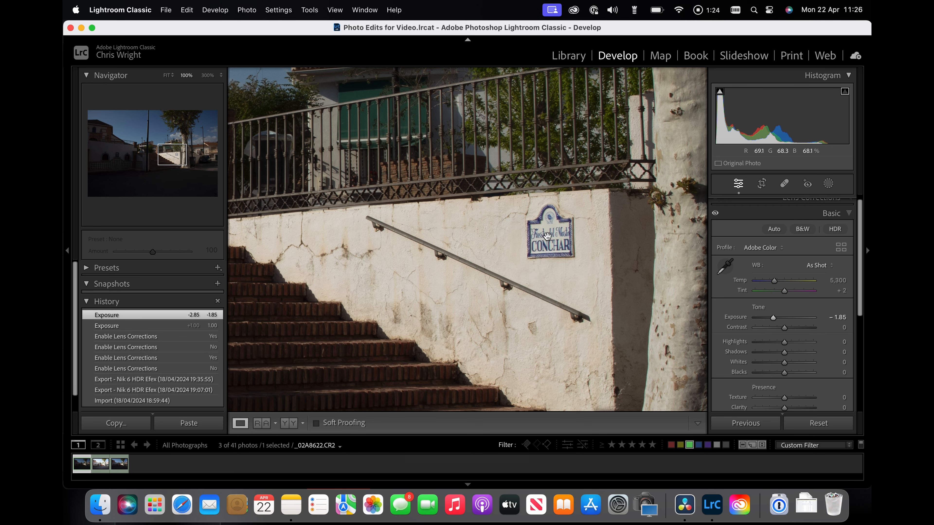
pyautogui.click(513, 239)
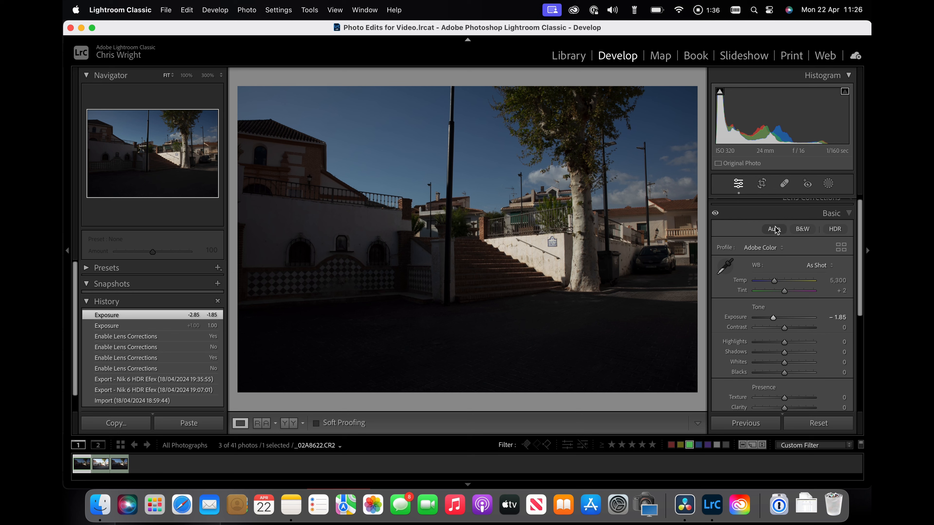
# Step: Reset the exposure, try +1.00 and -0.85, and settle the exposure at +0.05
pyautogui.doubleClick(772, 318)
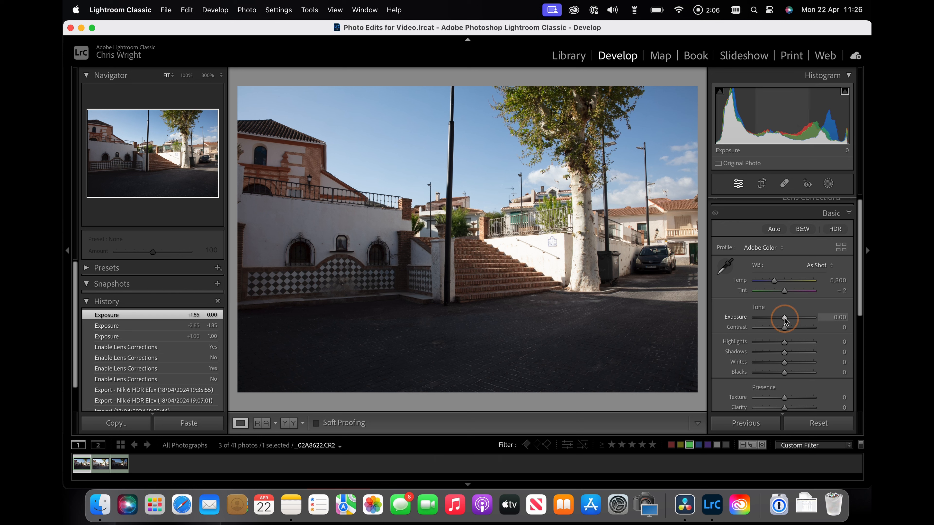
pyautogui.moveTo(784, 318); pyautogui.dragTo(789, 318)
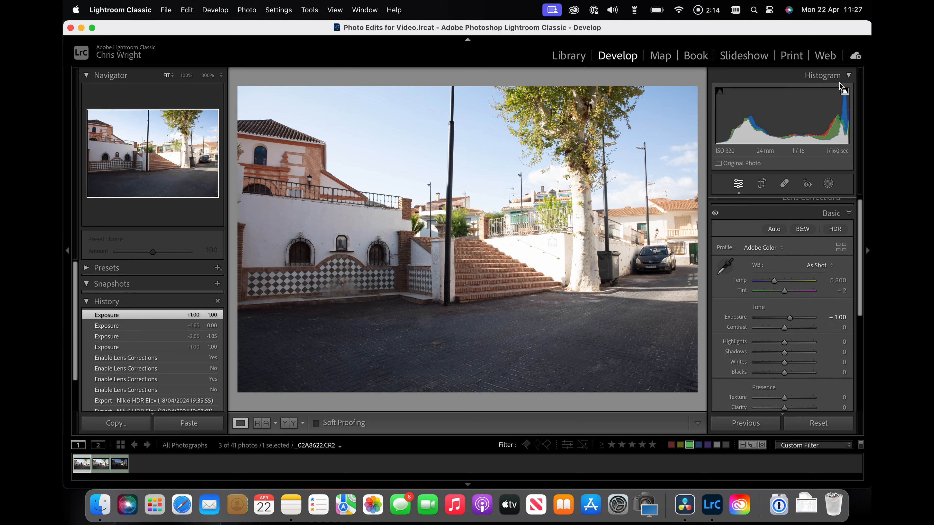
pyautogui.moveTo(789, 317); pyautogui.dragTo(778, 318)
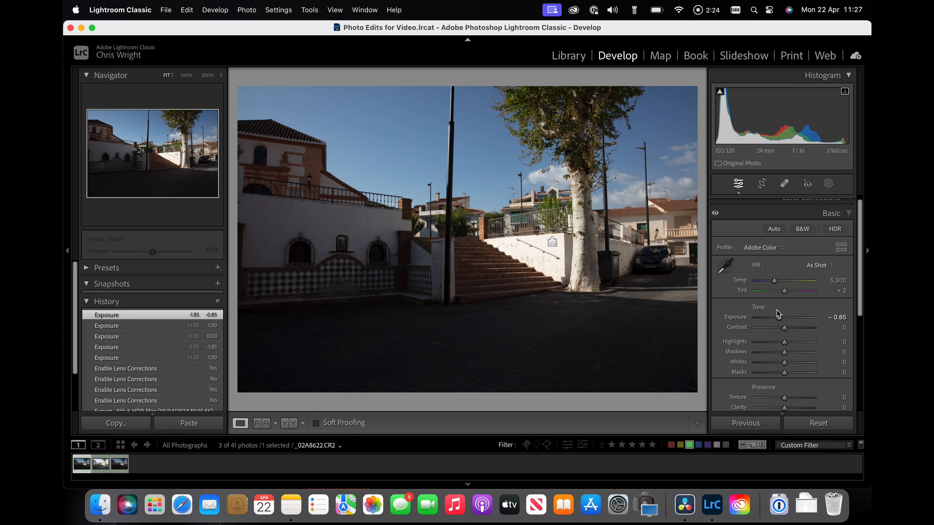
pyautogui.moveTo(779, 319); pyautogui.dragTo(784, 317)
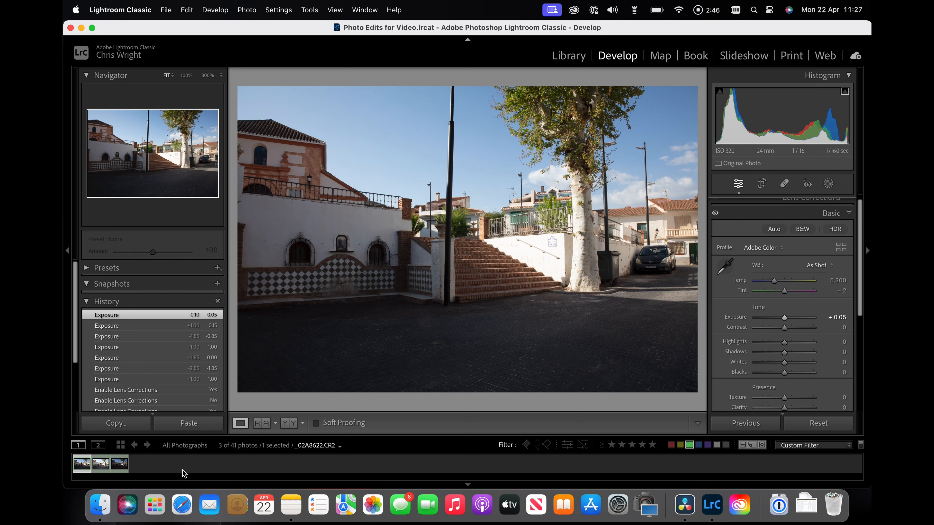
# Step: Inspect the second and third bracketed photos, turning off the highlight clipping warning and zooming into the sign
pyautogui.click(100, 462)
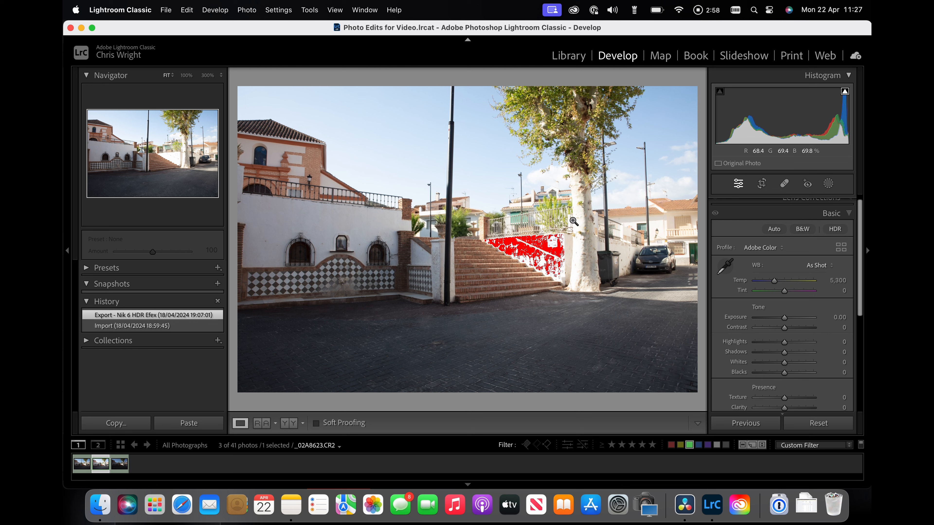
pyautogui.click(845, 91)
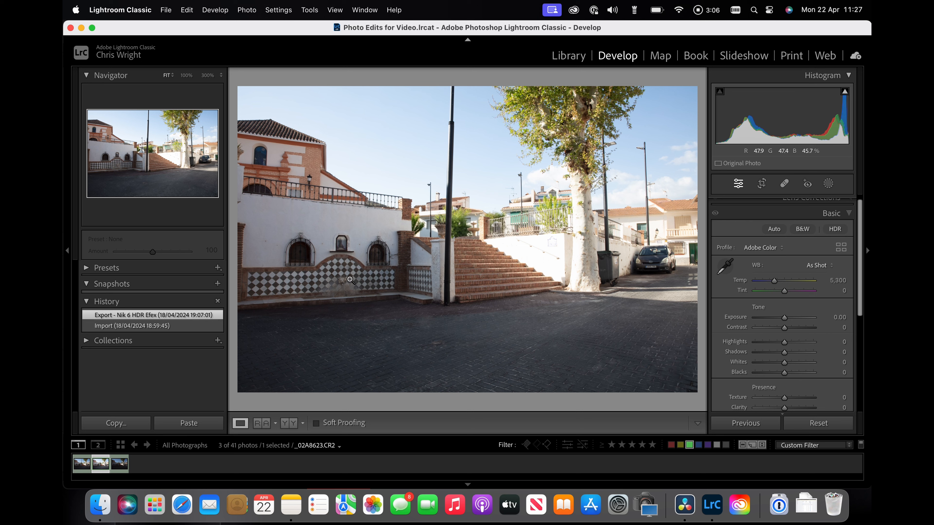
pyautogui.click(119, 463)
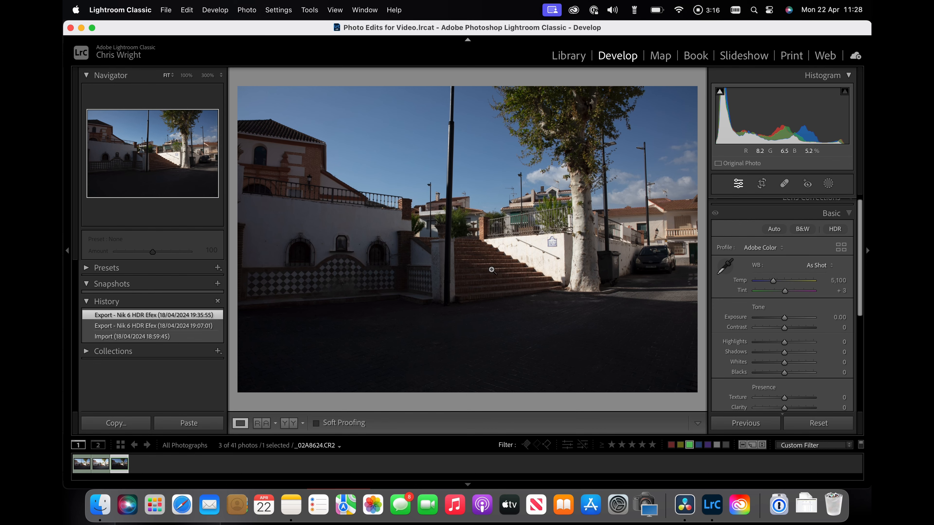
pyautogui.click(550, 242)
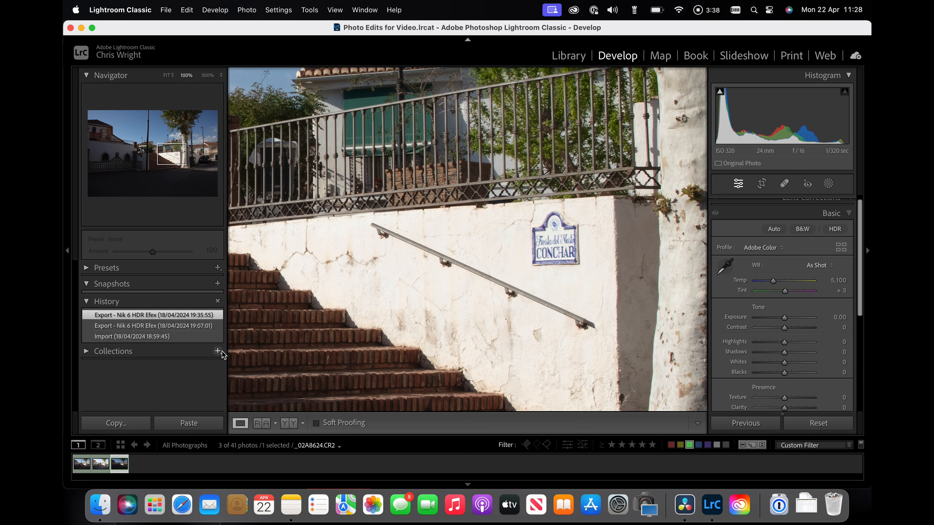
# Step: Select all three bracketed photos in the filmstrip
pyautogui.click(105, 461)
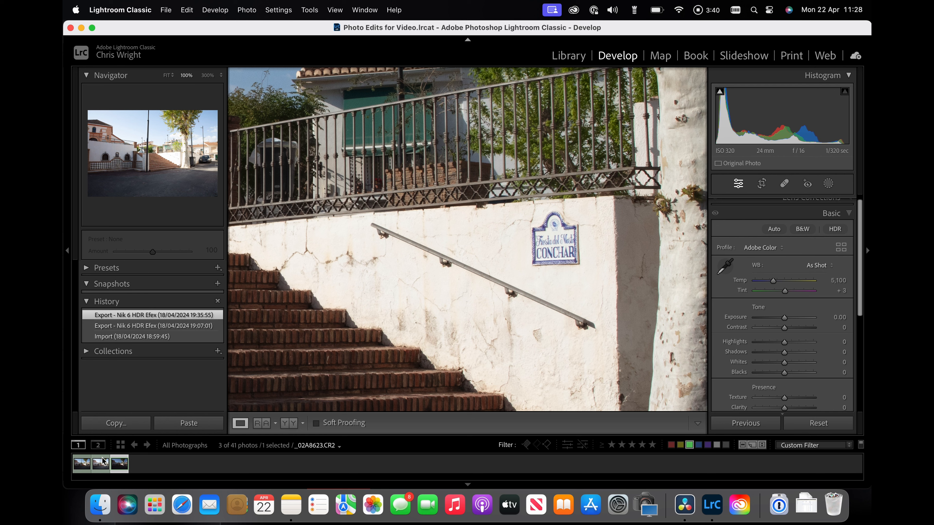
pyautogui.keyDown('super'); pyautogui.click(82, 462); pyautogui.keyUp('super')
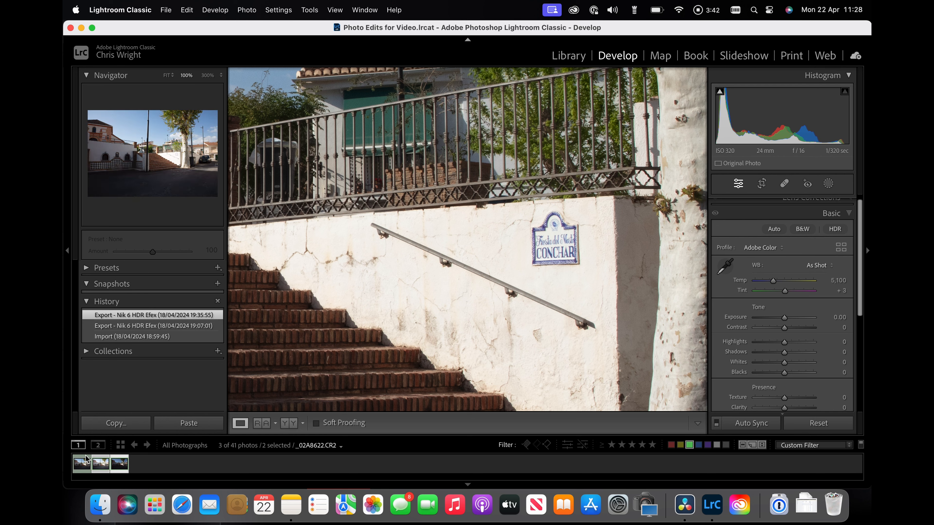
pyautogui.press('super+a')
pyautogui.click(103, 463)
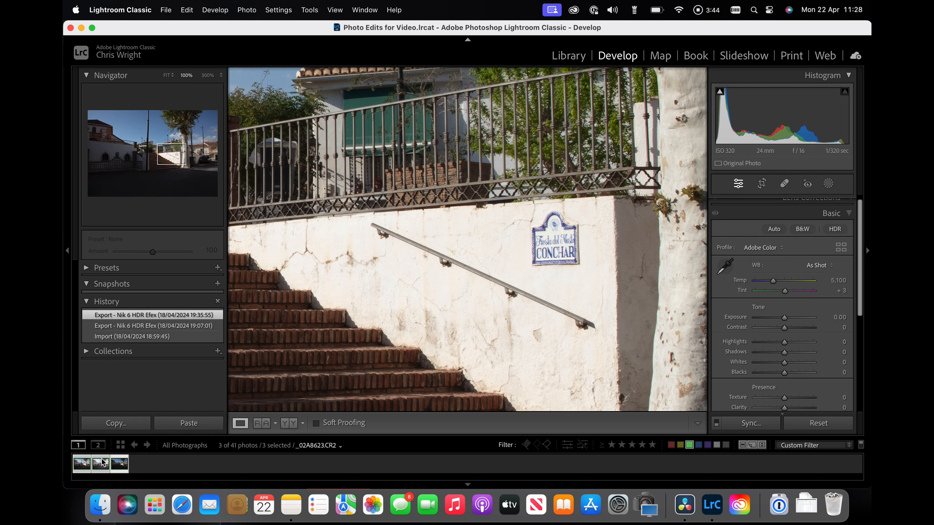
# Step: Send the three photos to Nik 6 HDR Efex, editing a copy with Lightroom adjustments
pyautogui.rightClick(103, 464)
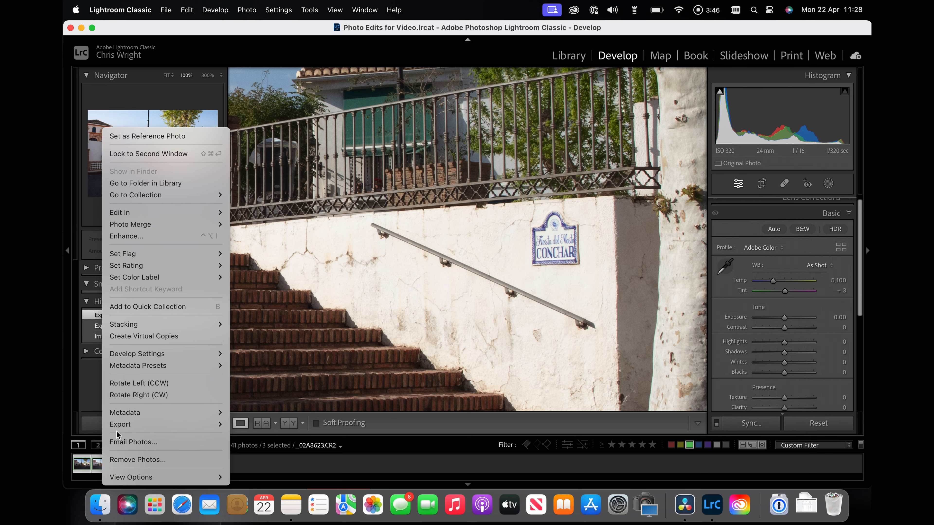
pyautogui.moveTo(137, 424)
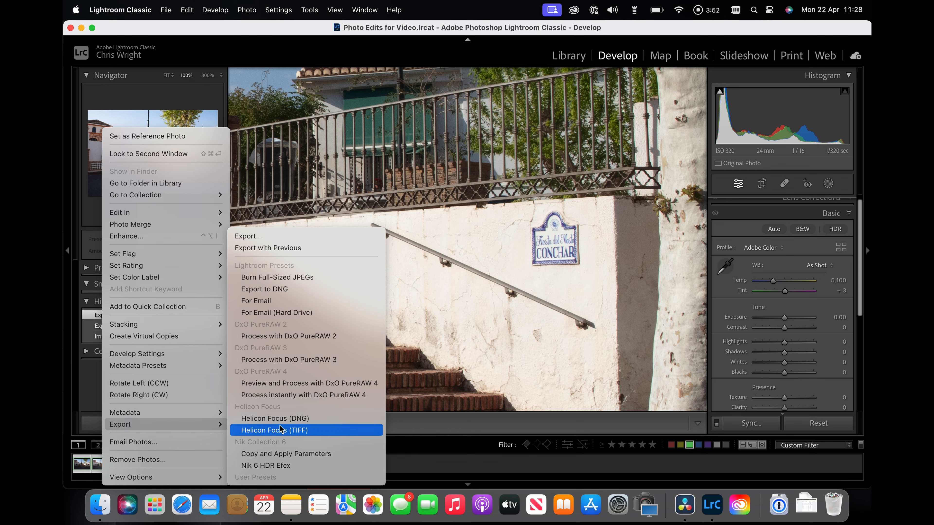
pyautogui.click(279, 466)
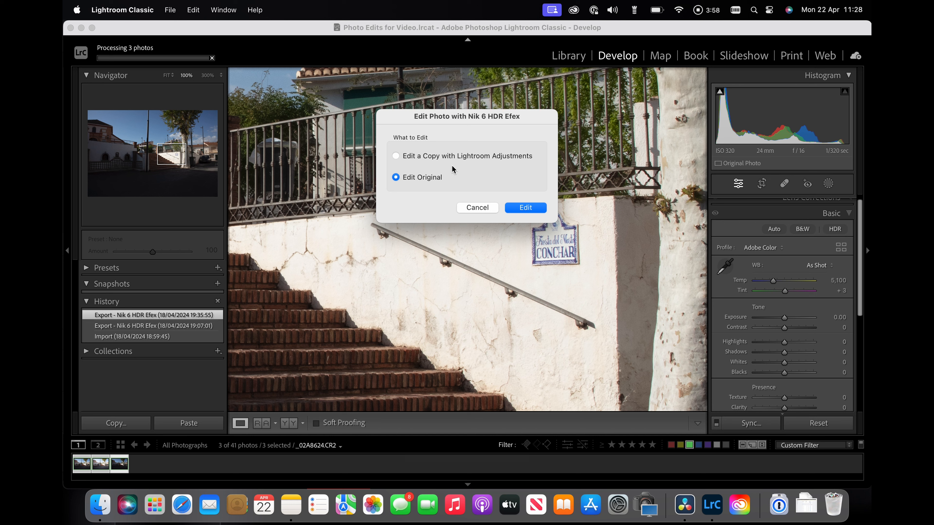
pyautogui.click(395, 156)
pyautogui.click(526, 208)
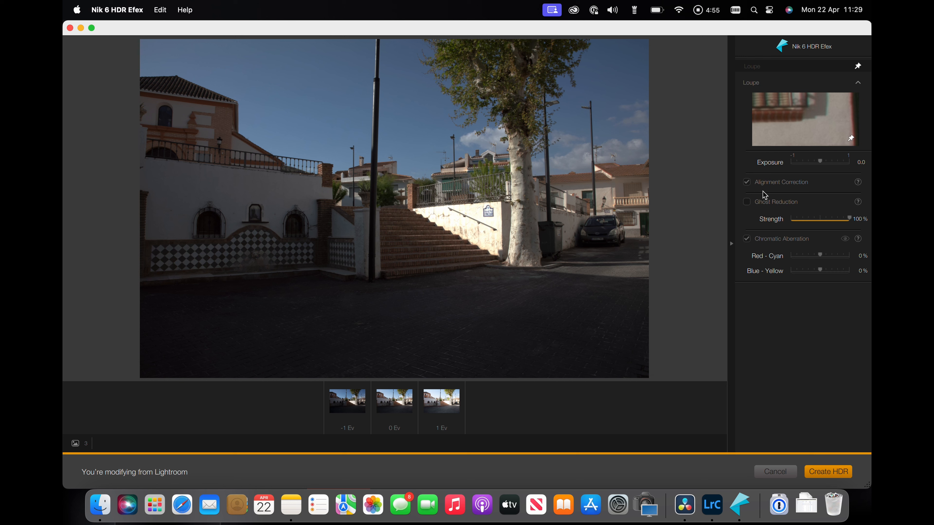
# Step: Enable Ghost Reduction and create the HDR merge
pyautogui.click(748, 203)
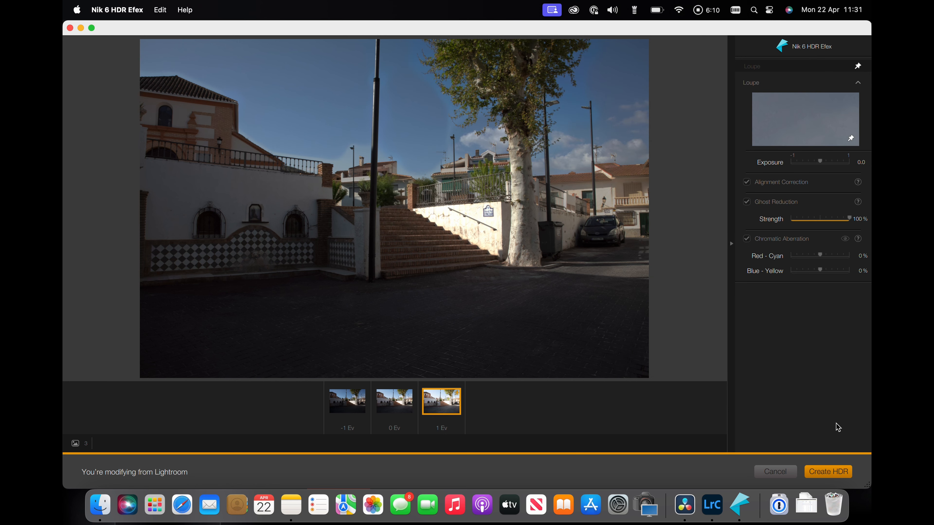
pyautogui.click(835, 475)
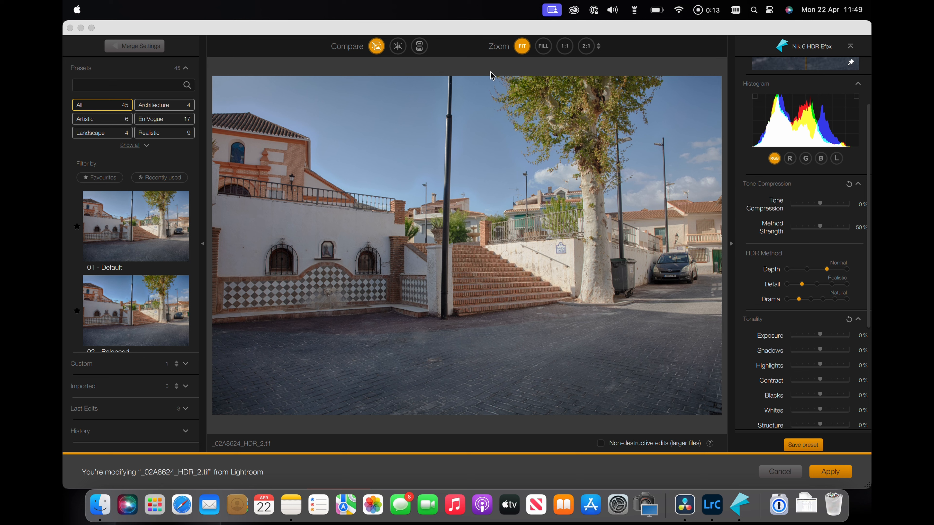
# Step: Inspect the merged HDR at 1:1 by panning around the stairs and sign, then return to Fit view
pyautogui.click(566, 47)
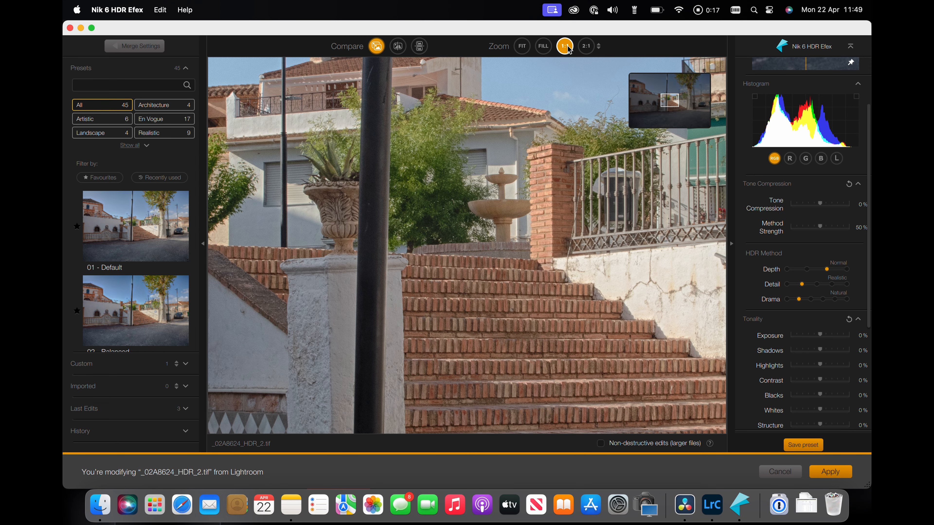
pyautogui.click(667, 102)
pyautogui.moveTo(668, 106); pyautogui.dragTo(682, 110)
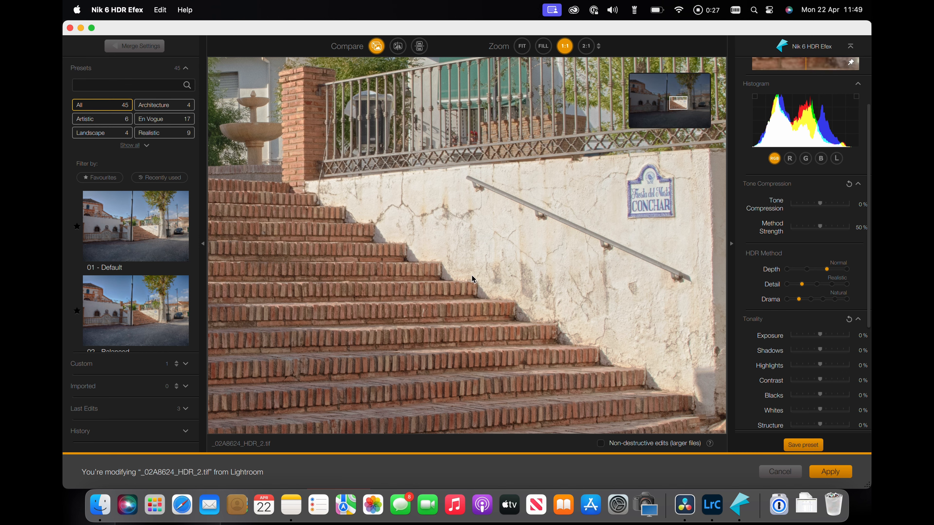
pyautogui.moveTo(676, 108)
pyautogui.mouseDown()
pyautogui.moveTo(643, 118)
pyautogui.moveTo(645, 107)
pyautogui.moveTo(636, 121)
pyautogui.moveTo(666, 111)
pyautogui.mouseUp()
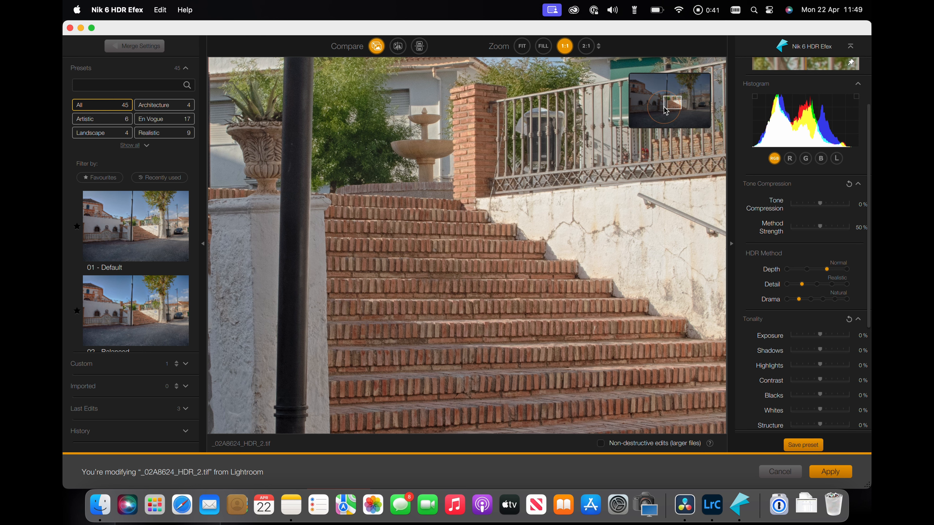
pyautogui.click(522, 46)
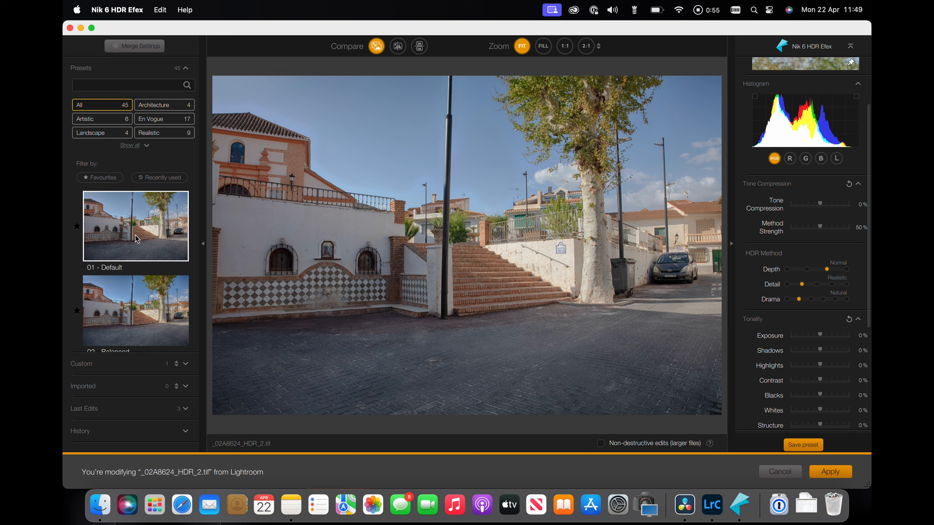
# Step: Scroll through the HDR adjustment settings to review the Tonality and Colour controls
pyautogui.scroll(-10, 137, 239)
pyautogui.scroll(10, 137, 239)
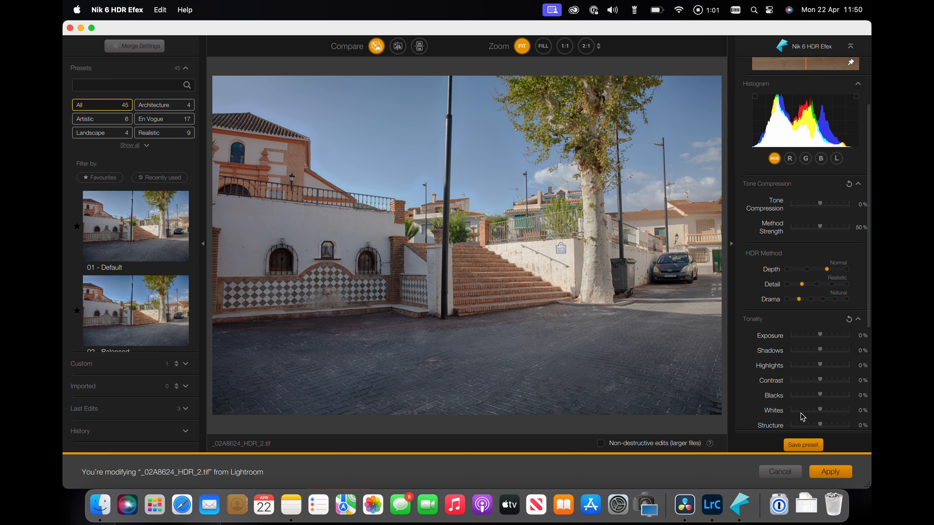
pyautogui.scroll(-8, 810, 257)
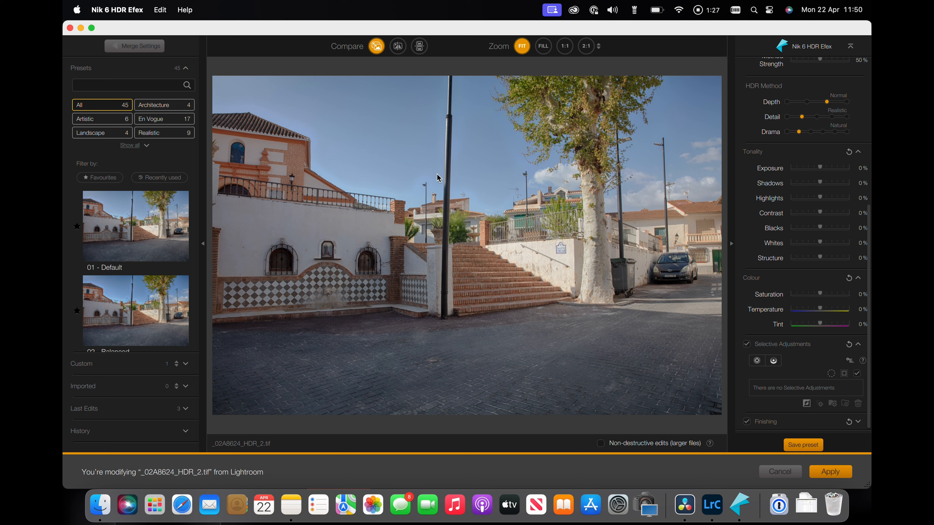
# Step: Apply the 01 - Default preset from the presets list
pyautogui.scroll(-1, 129, 253)
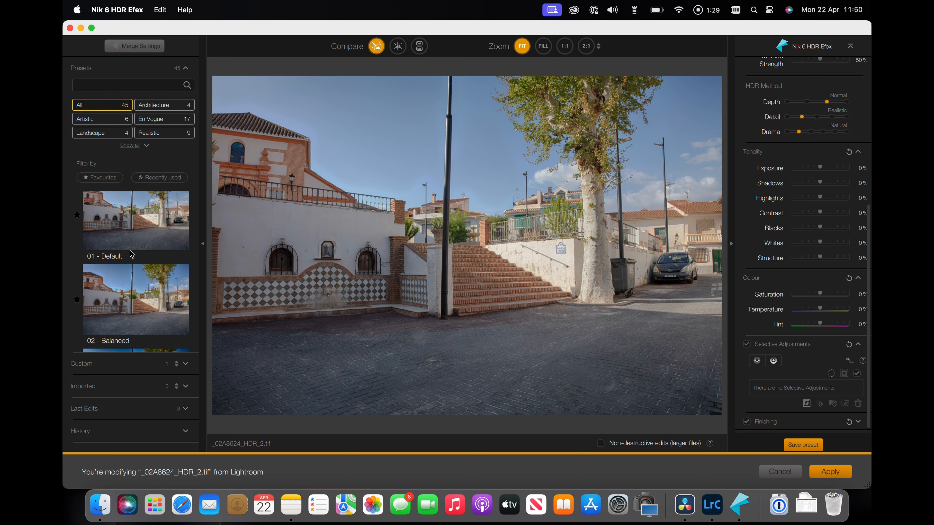
pyautogui.scroll(1, 130, 254)
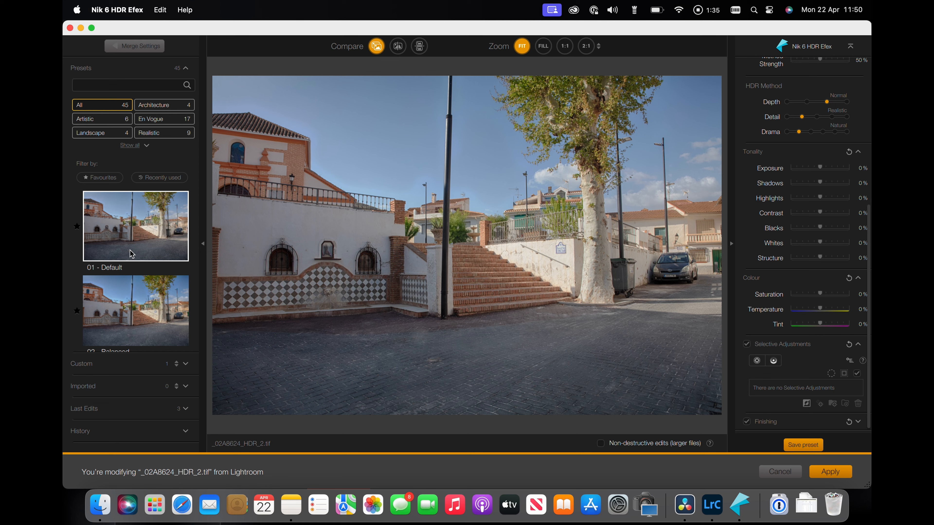
pyautogui.click(132, 254)
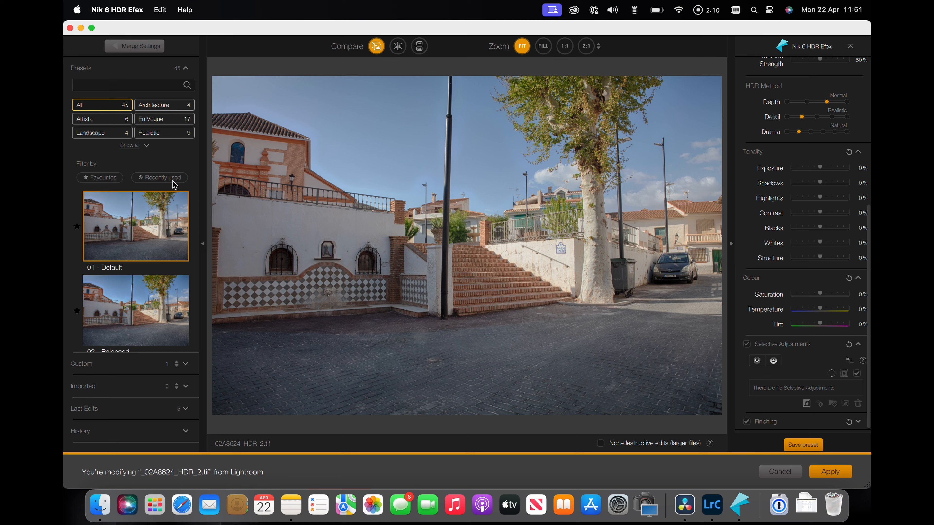
# Step: Try nudging the Tone Compression and Method Strength sliders, resetting Method Strength to its default
pyautogui.scroll(7, 826, 186)
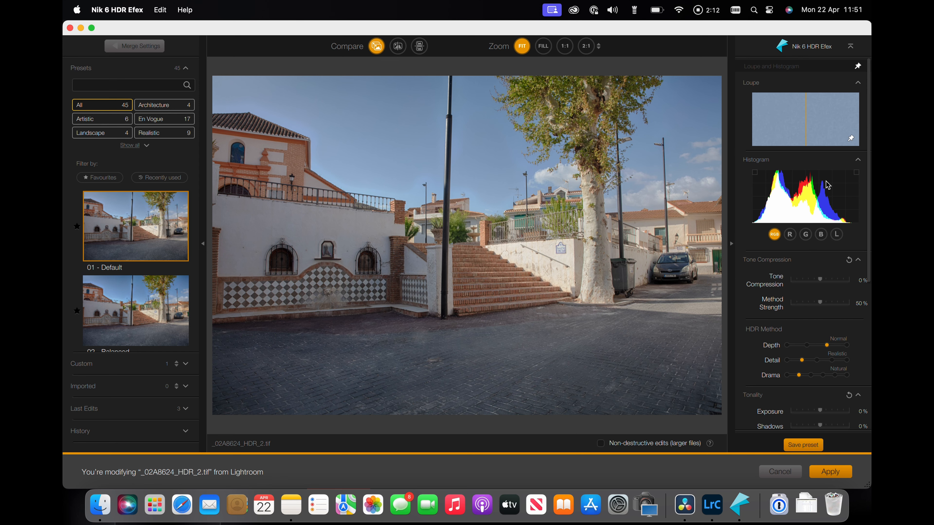
pyautogui.scroll(-6, 827, 185)
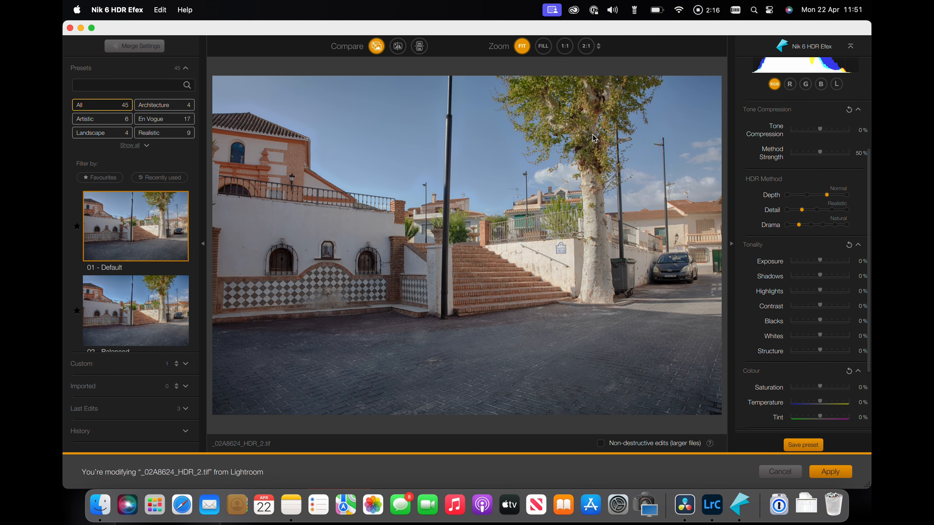
pyautogui.click(822, 132)
pyautogui.moveTo(823, 131)
pyautogui.mouseDown()
pyautogui.moveTo(842, 132)
pyautogui.moveTo(806, 135)
pyautogui.moveTo(821, 133)
pyautogui.mouseUp()
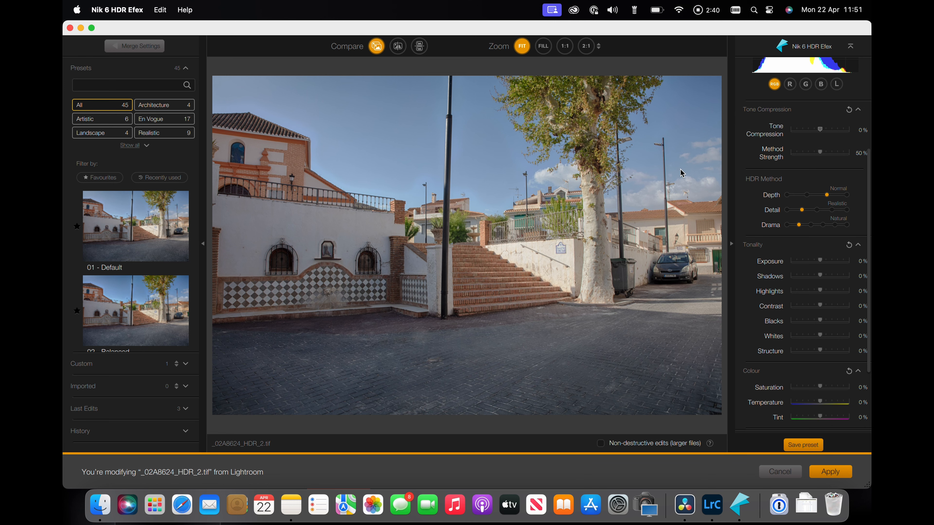
pyautogui.click(820, 153)
pyautogui.moveTo(821, 155)
pyautogui.mouseDown()
pyautogui.moveTo(829, 155)
pyautogui.moveTo(802, 155)
pyautogui.moveTo(841, 158)
pyautogui.moveTo(797, 159)
pyautogui.moveTo(824, 157)
pyautogui.mouseUp()
pyautogui.doubleClick(823, 157)
# Step: Try the Depth setting at Strong and Off before returning it to Normal
pyautogui.moveTo(828, 197); pyautogui.dragTo(847, 198)
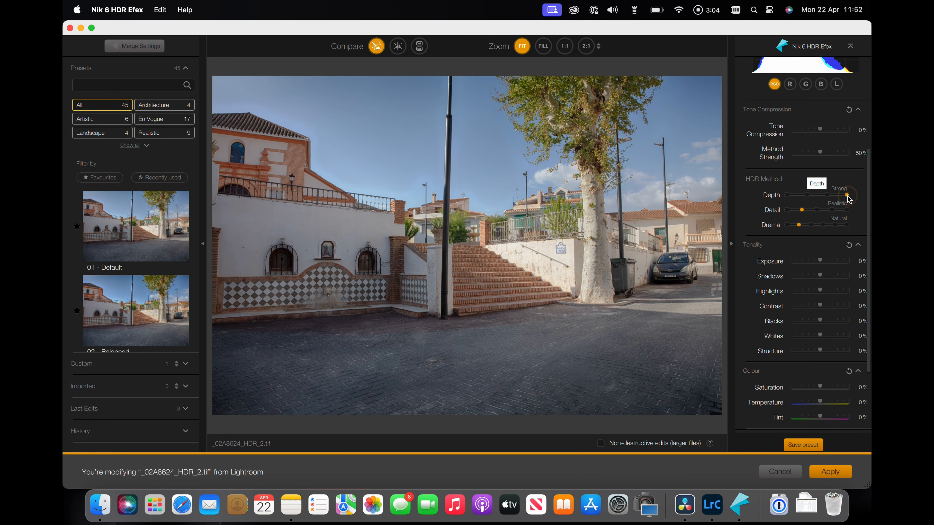
pyautogui.moveTo(849, 200); pyautogui.dragTo(788, 197)
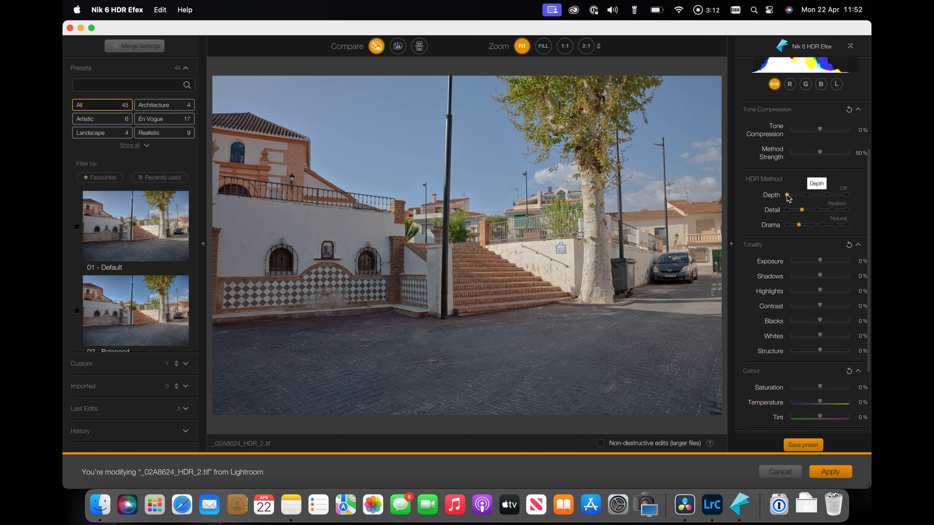
pyautogui.moveTo(788, 198); pyautogui.dragTo(825, 198)
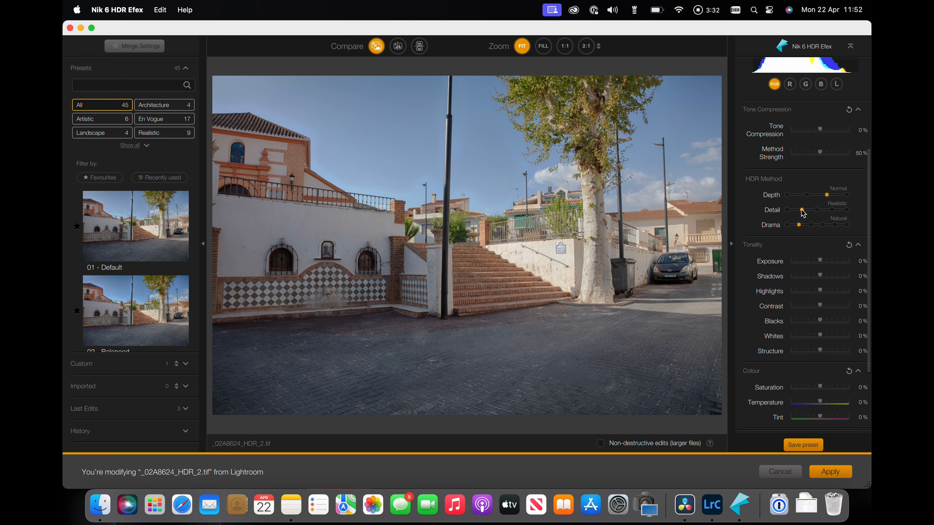
# Step: Try the Detail setting at Grungy and Detailed before returning it to Realistic
pyautogui.moveTo(802, 213); pyautogui.dragTo(846, 211)
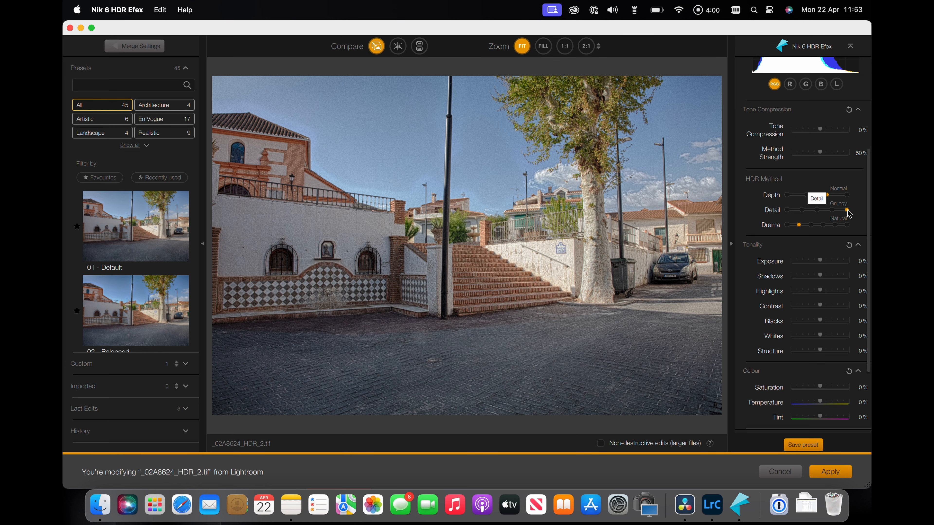
pyautogui.click(832, 209)
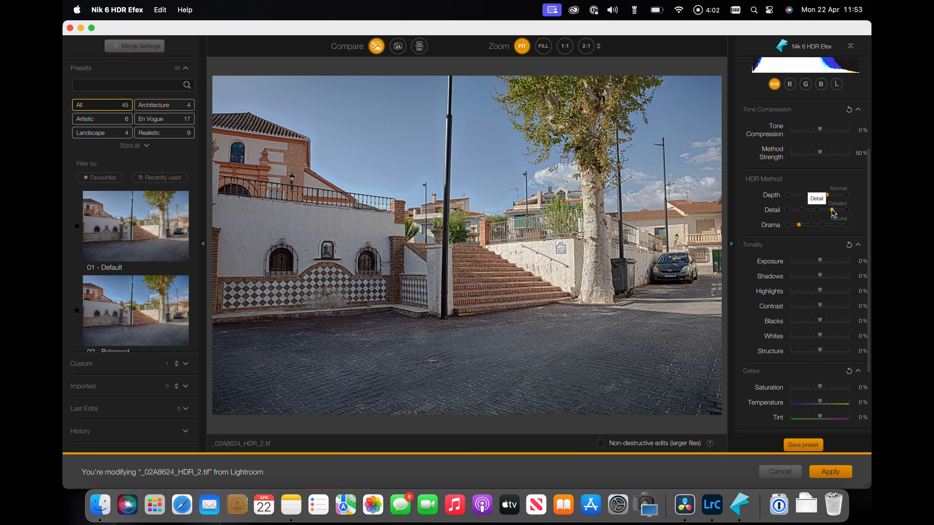
pyautogui.moveTo(832, 209); pyautogui.dragTo(807, 212)
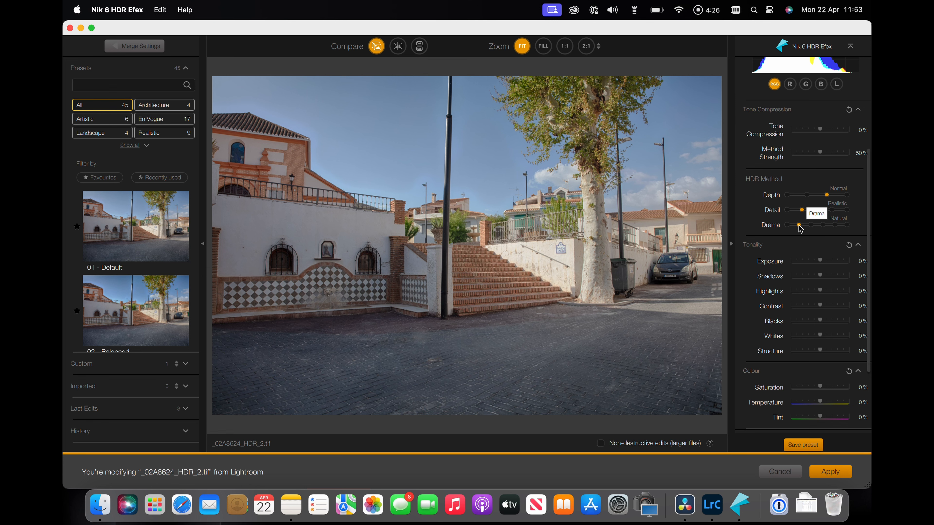
# Step: Try stronger and flatter Drama settings before returning it to Natural
pyautogui.click(800, 227)
pyautogui.moveTo(800, 229); pyautogui.dragTo(823, 229)
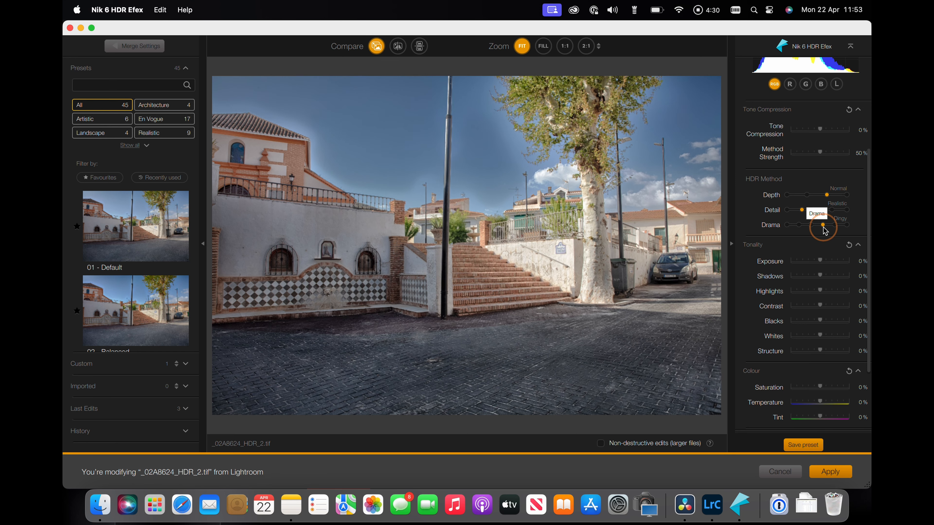
pyautogui.click(823, 230)
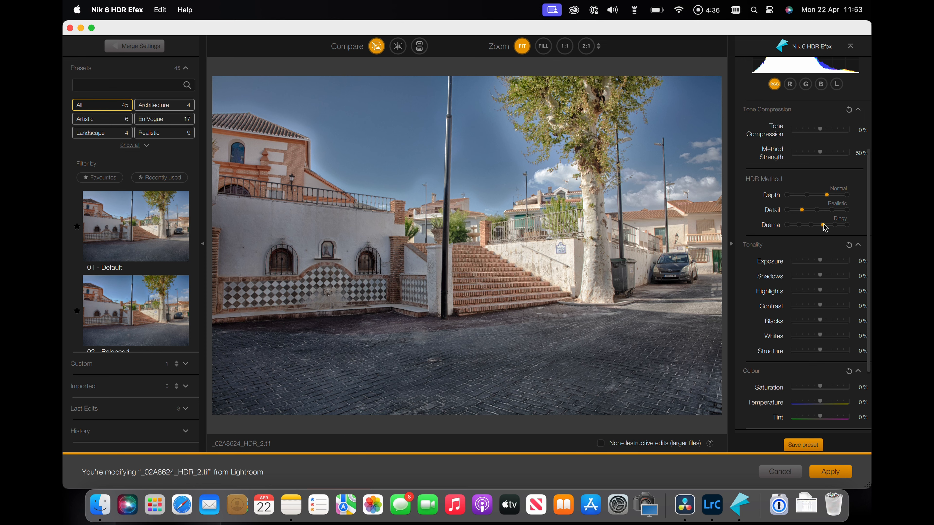
pyautogui.moveTo(823, 224); pyautogui.dragTo(799, 224)
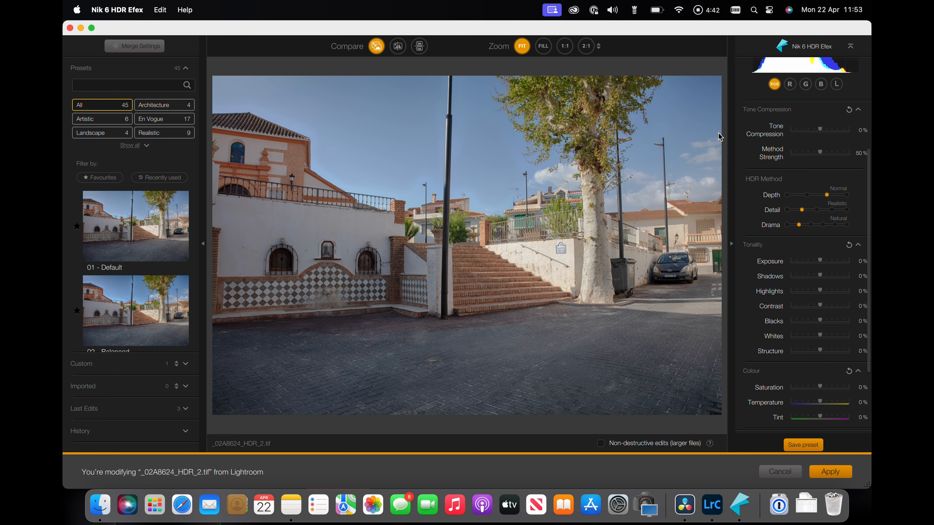
pyautogui.click(800, 227)
pyautogui.moveTo(800, 227); pyautogui.dragTo(788, 225)
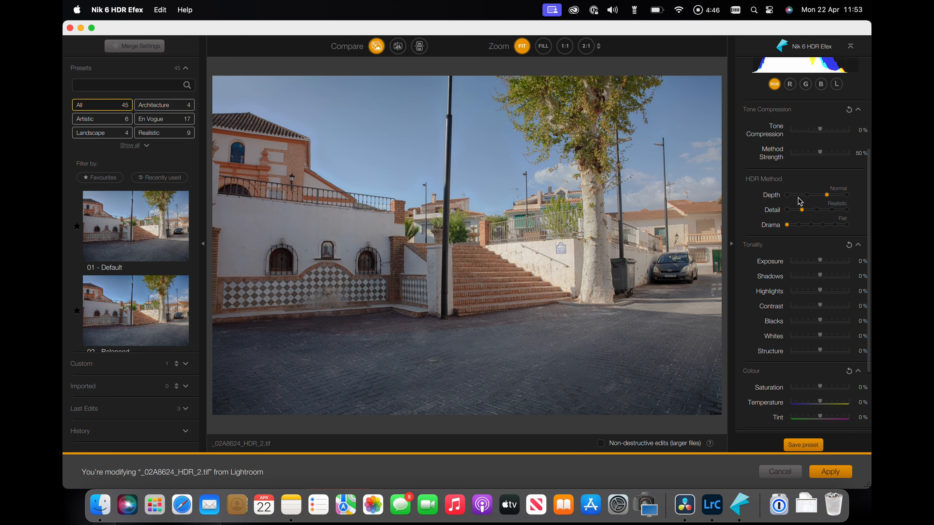
pyautogui.moveTo(787, 225); pyautogui.dragTo(800, 225)
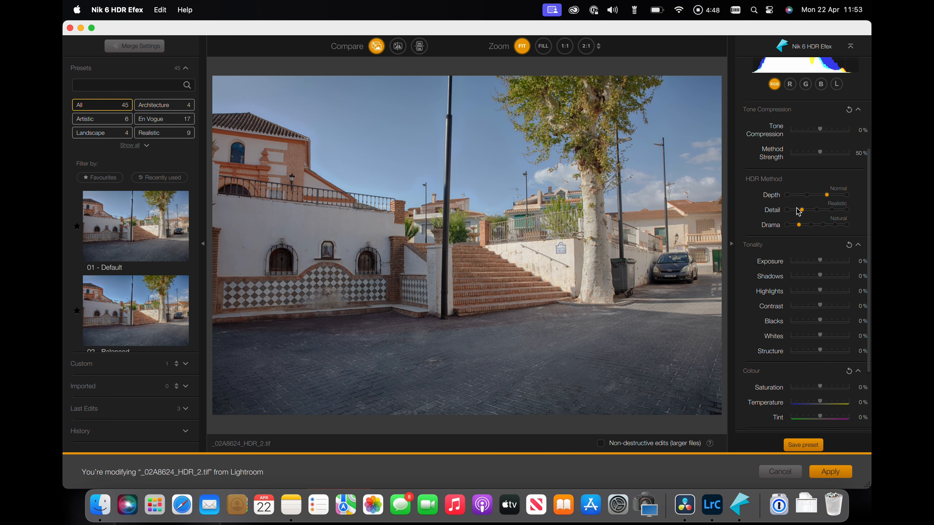
# Step: Try raising Shadows, Contrast and Whites and lowering Highlights and Blacks, then reset all five Tonality sliders to zero
pyautogui.scroll(-1, 793, 237)
pyautogui.scroll(-5, 793, 237)
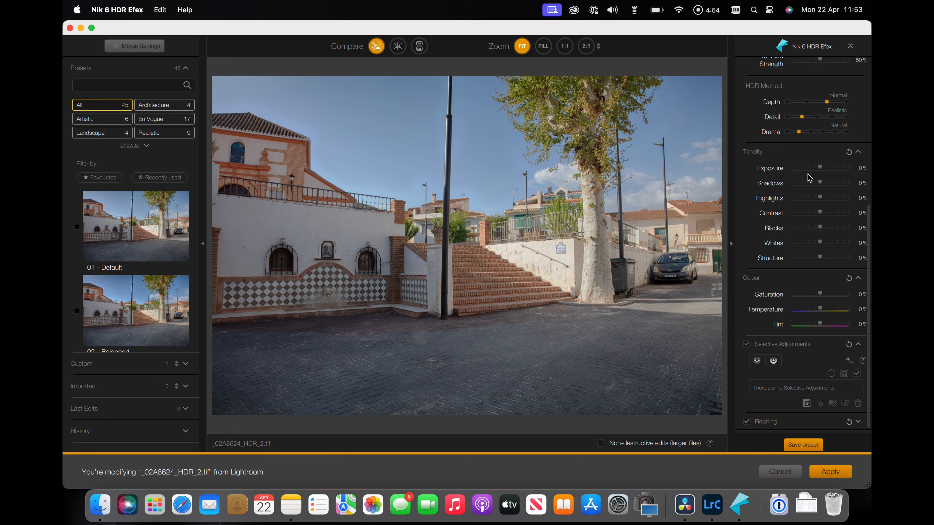
pyautogui.click(821, 169)
pyautogui.moveTo(821, 169); pyautogui.dragTo(811, 201)
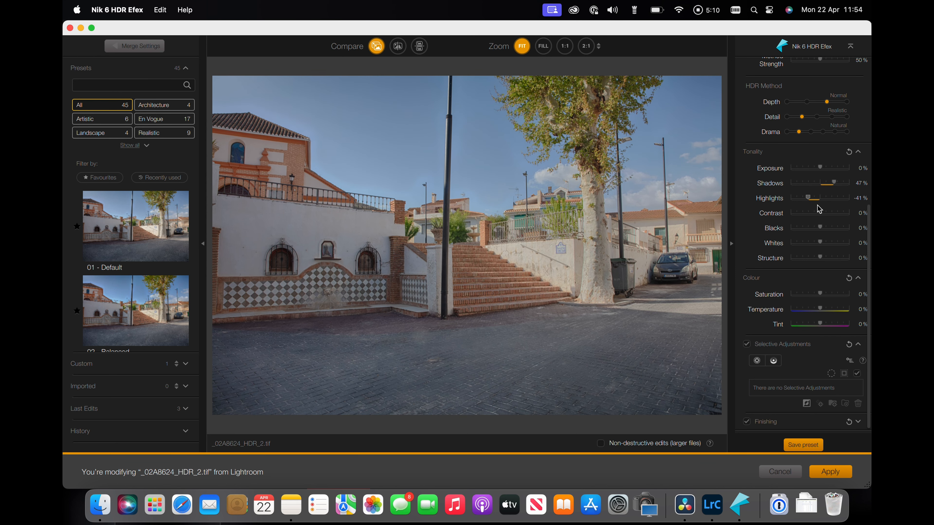
pyautogui.moveTo(822, 217); pyautogui.dragTo(825, 242)
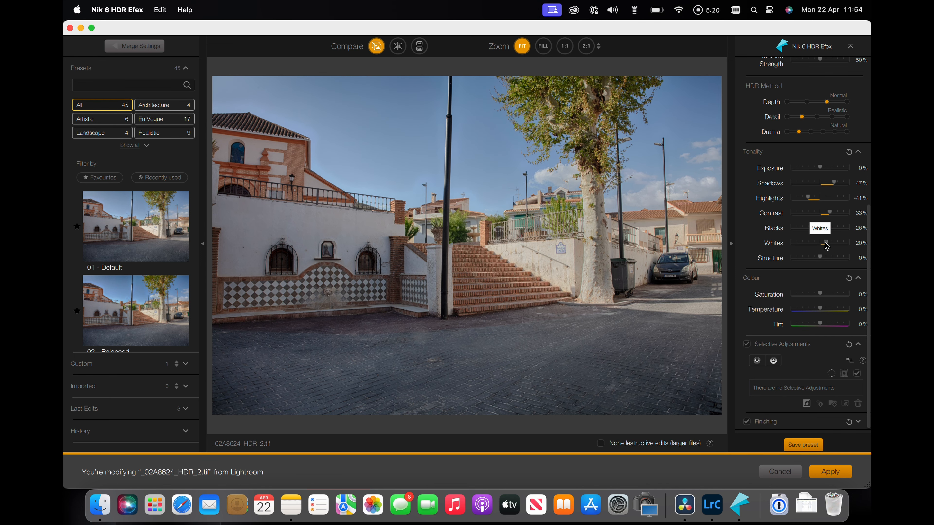
pyautogui.doubleClick(826, 243)
pyautogui.doubleClick(812, 229)
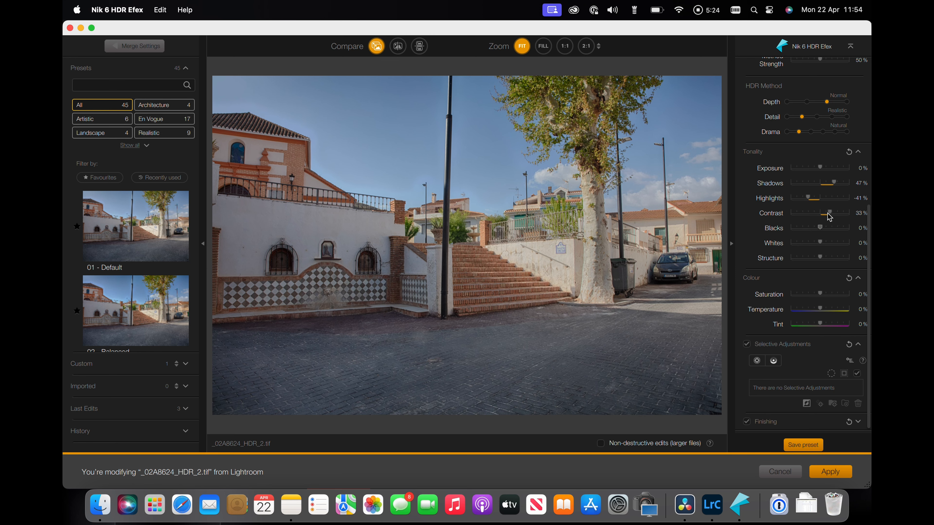
pyautogui.doubleClick(827, 212)
pyautogui.doubleClick(811, 198)
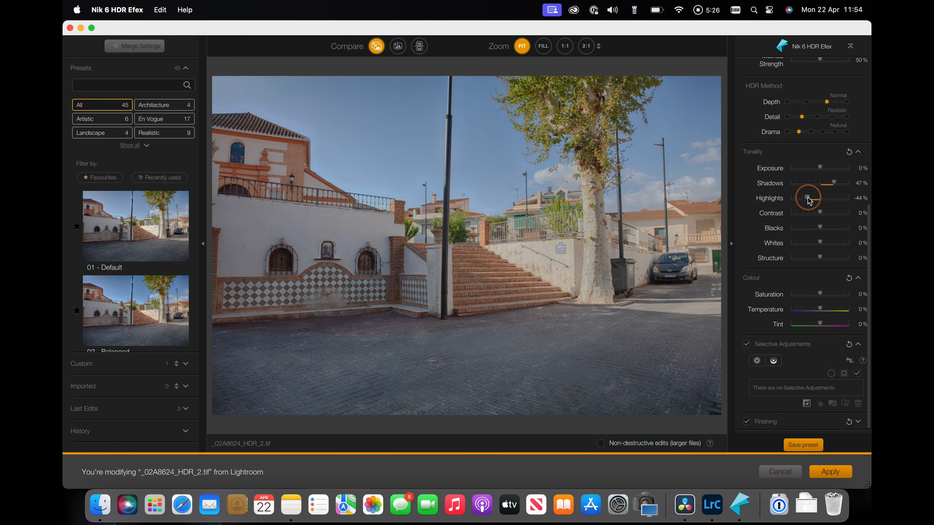
pyautogui.doubleClick(834, 183)
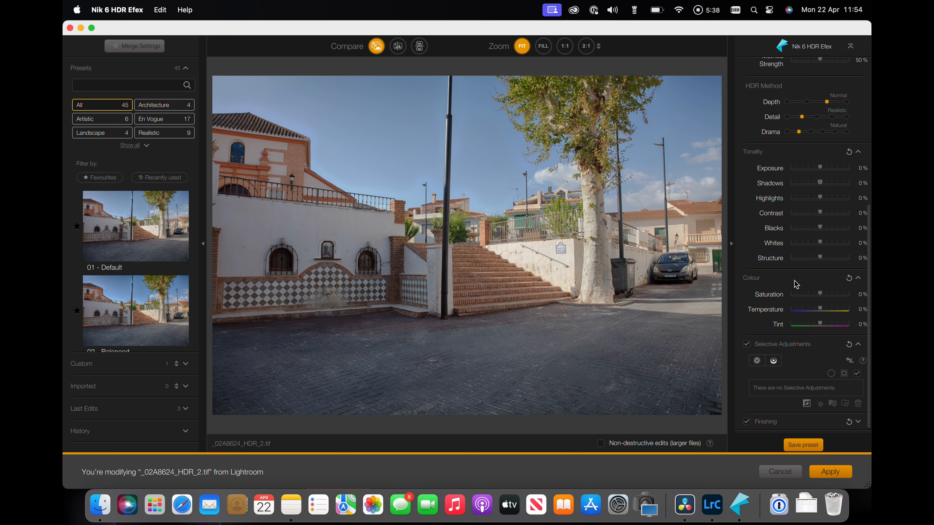
# Step: Add a control point on the foreground cobblestones, setting its Exposure to 36%, Contrast 11%, Structure 36% and Blacks 9%
pyautogui.click(757, 361)
pyautogui.click(269, 375)
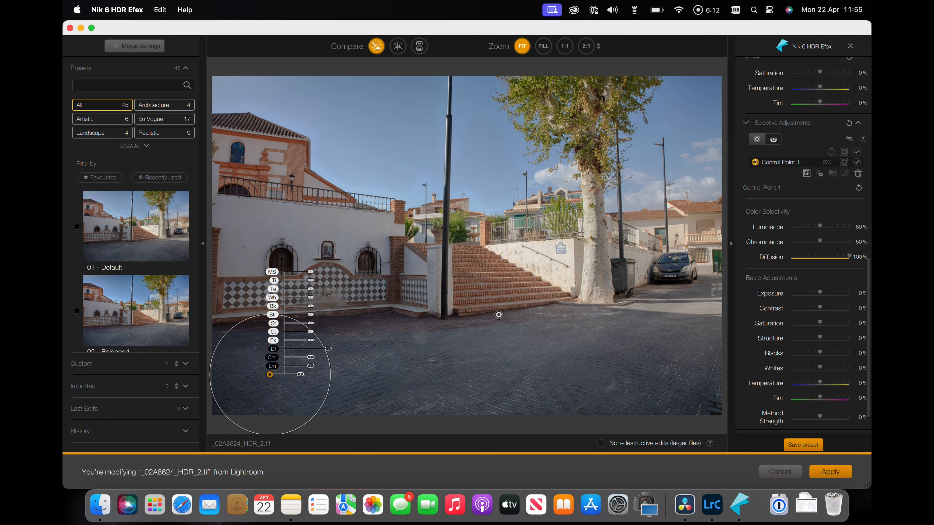
pyautogui.click(819, 294)
pyautogui.moveTo(820, 293); pyautogui.dragTo(824, 355)
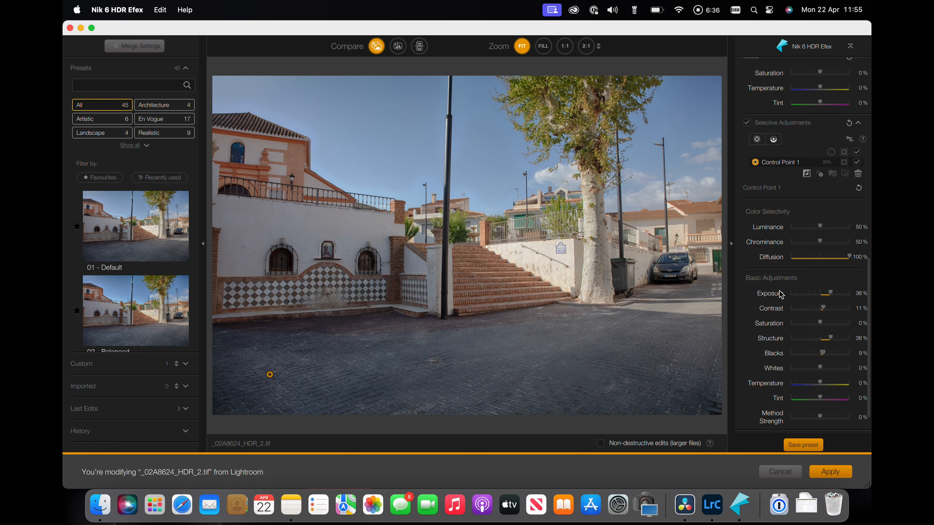
# Step: Duplicate the control point twice, placing the copies rightwards across the foreground cobblestones
pyautogui.click(820, 174)
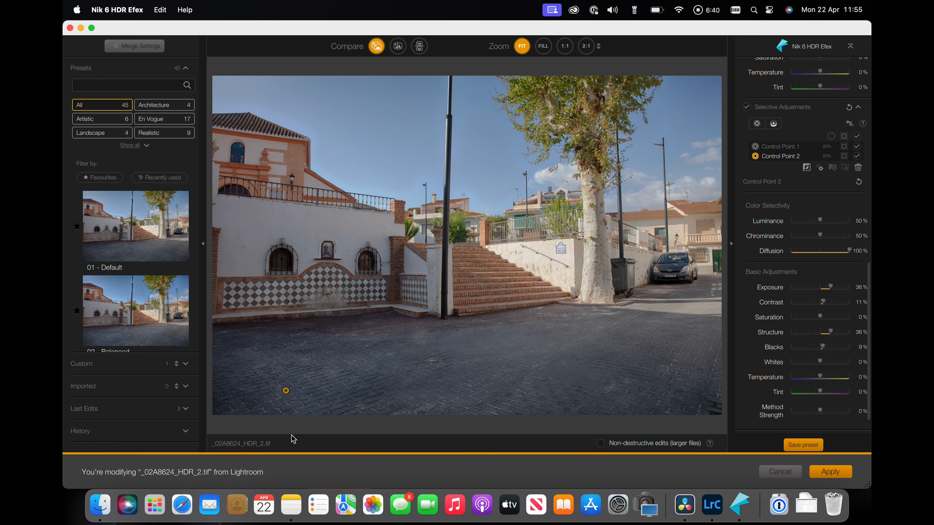
pyautogui.moveTo(288, 394); pyautogui.dragTo(345, 376)
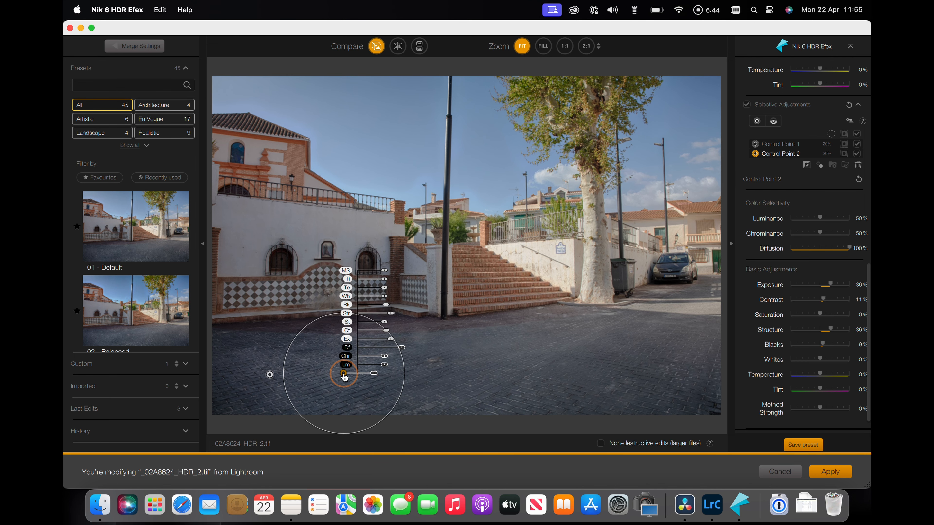
pyautogui.click(820, 165)
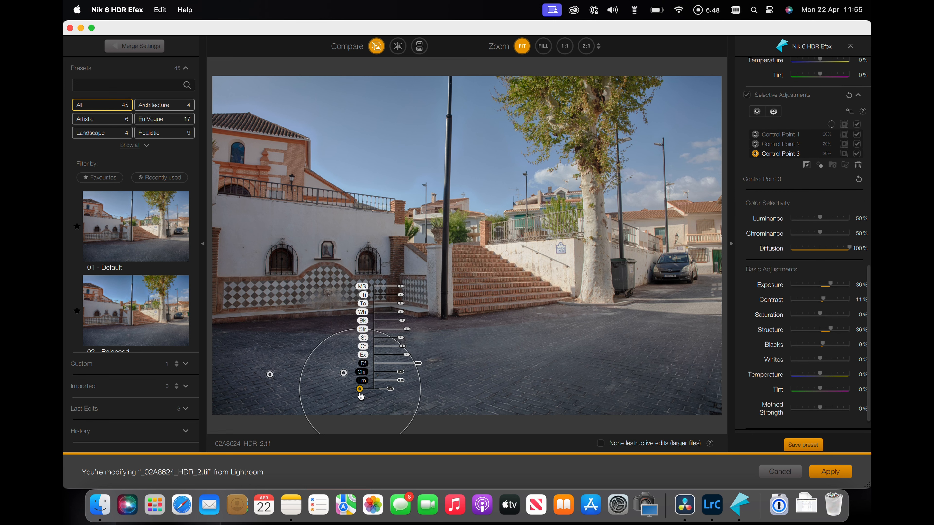
pyautogui.moveTo(360, 389); pyautogui.dragTo(445, 370)
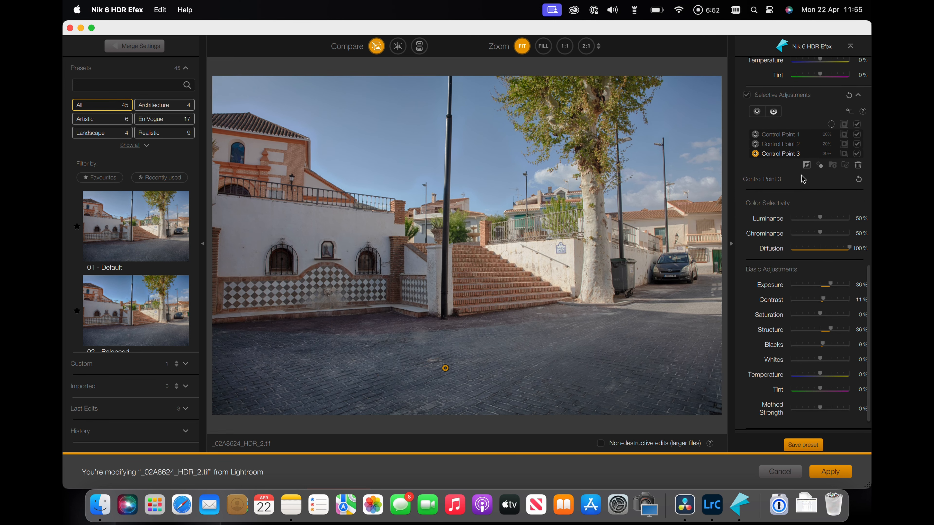
# Step: Duplicate the control point twice more, extending the copies further right across the cobblestones
pyautogui.click(820, 168)
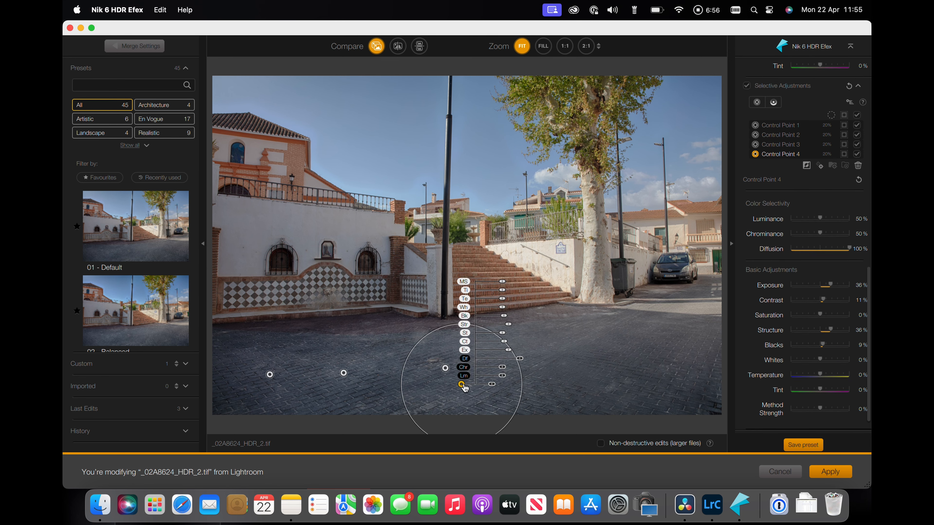
pyautogui.moveTo(462, 387); pyautogui.dragTo(538, 368)
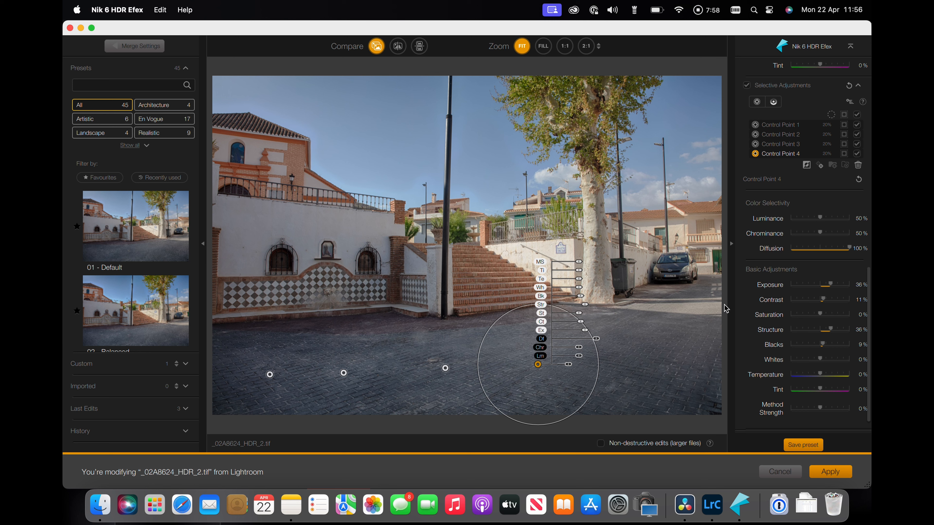
pyautogui.click(819, 167)
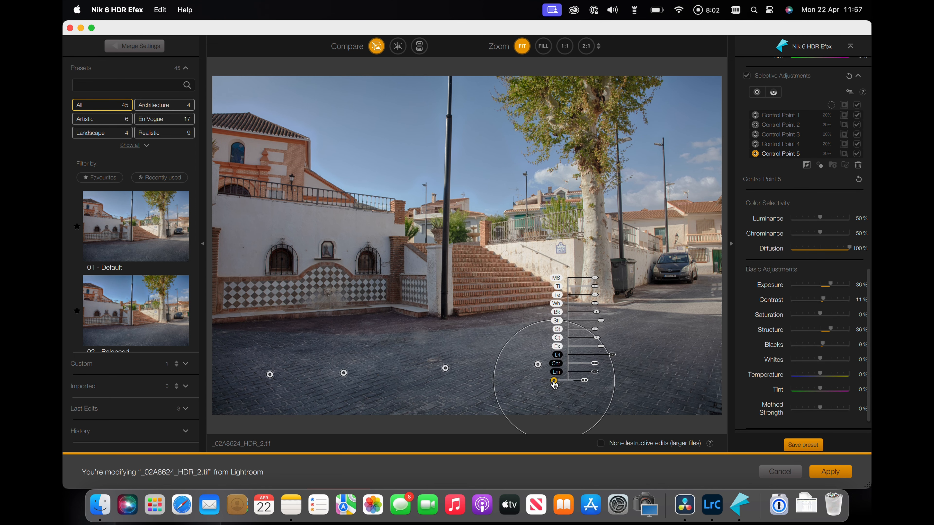
pyautogui.moveTo(554, 381); pyautogui.dragTo(639, 356)
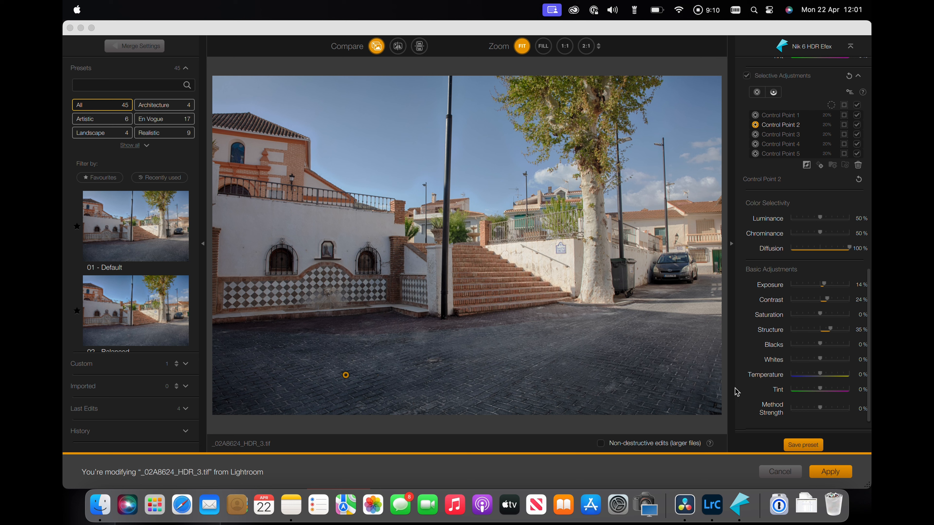
# Step: Save the current settings as a new preset named "Structured Foreground", including local adjustments
pyautogui.click(804, 446)
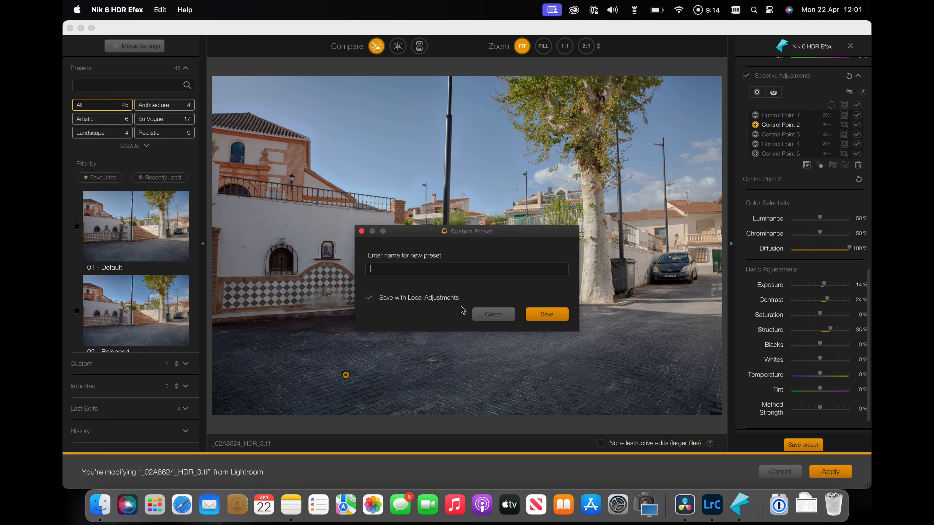
pyautogui.click(390, 267)
pyautogui.write('Structured Foreground')
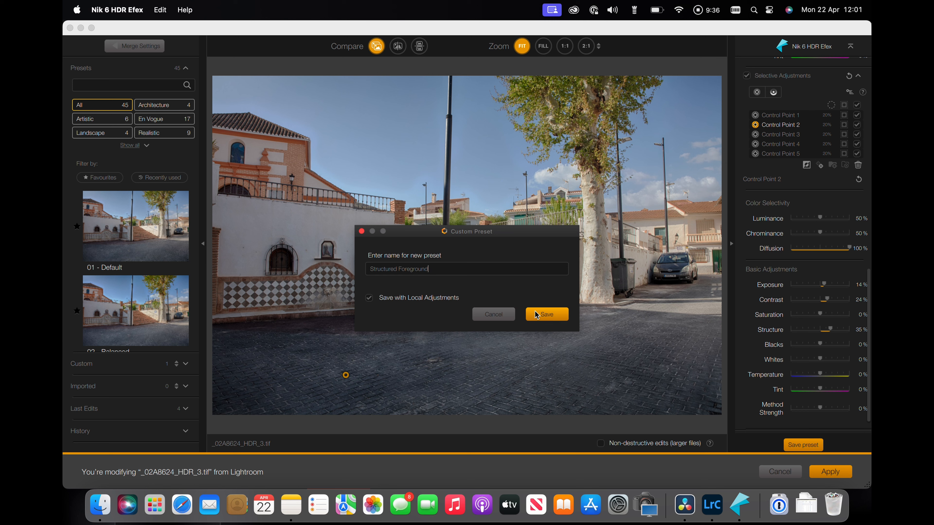
pyautogui.click(547, 312)
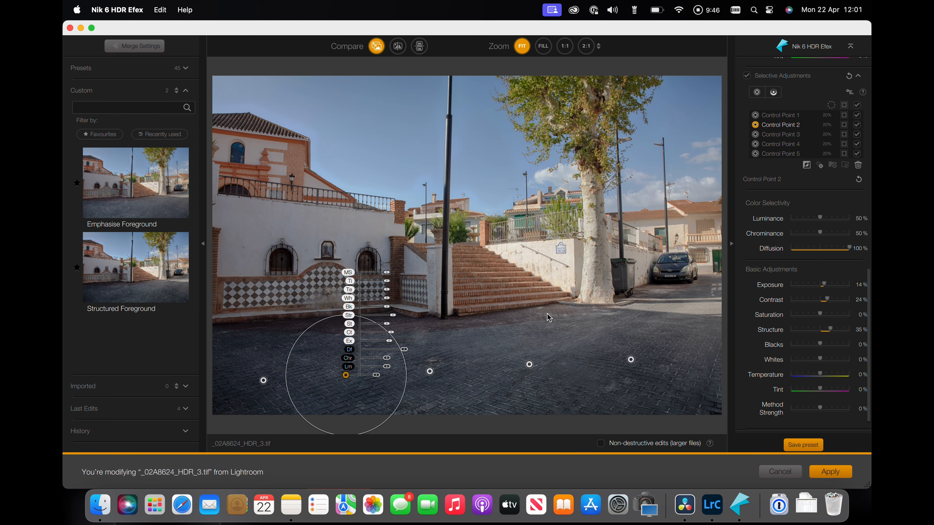
# Step: Switch to Lightroom Classic and send the three selected exposures to Nik 6 HDR Efex, editing a copy with Lightroom adjustments, and create the HDR
pyautogui.moveTo(158, 266)
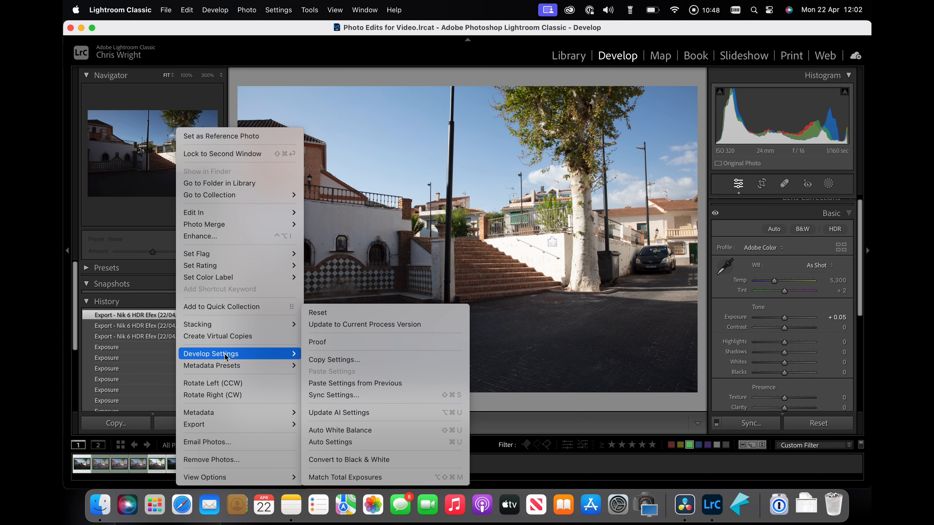
pyautogui.moveTo(270, 427)
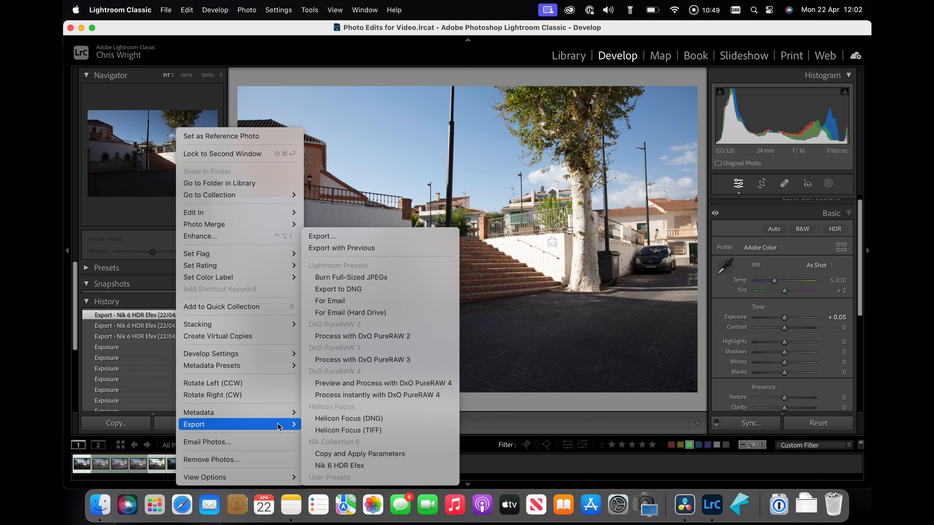
pyautogui.click(347, 465)
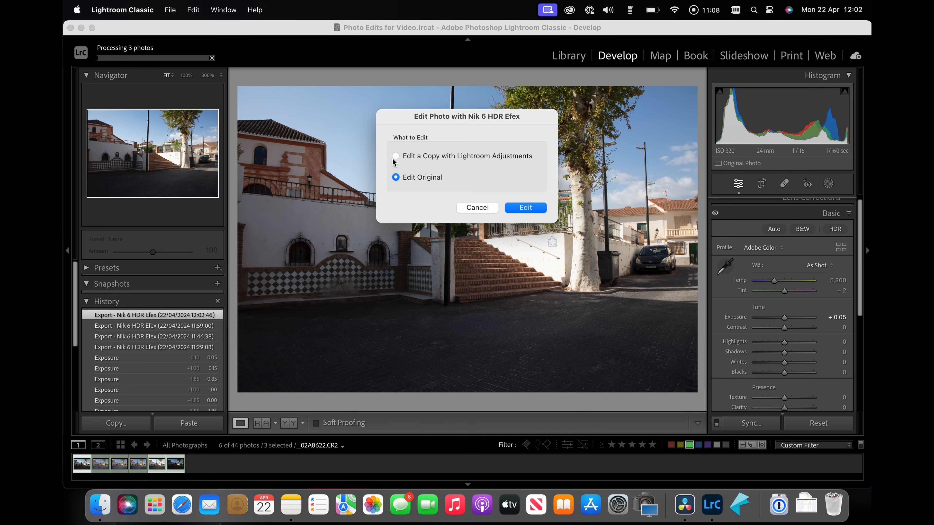
pyautogui.click(396, 156)
pyautogui.click(528, 212)
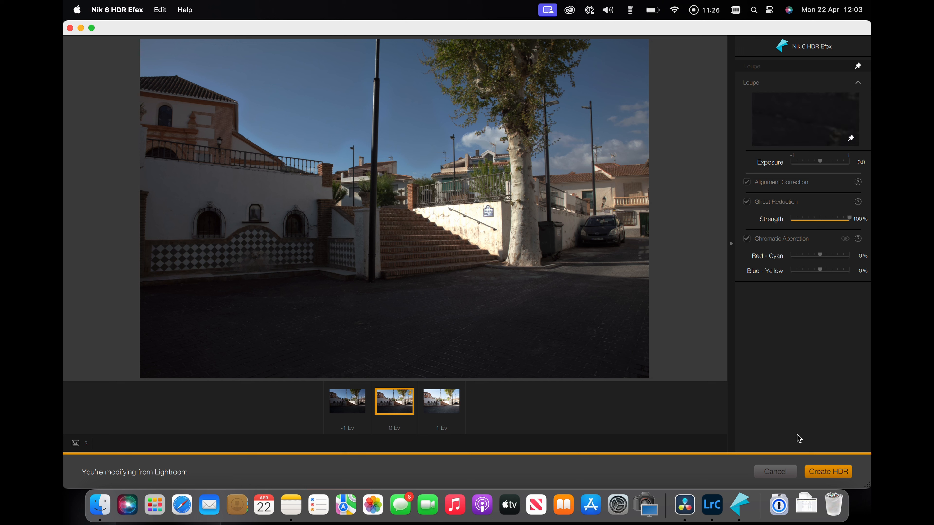
pyautogui.click(830, 472)
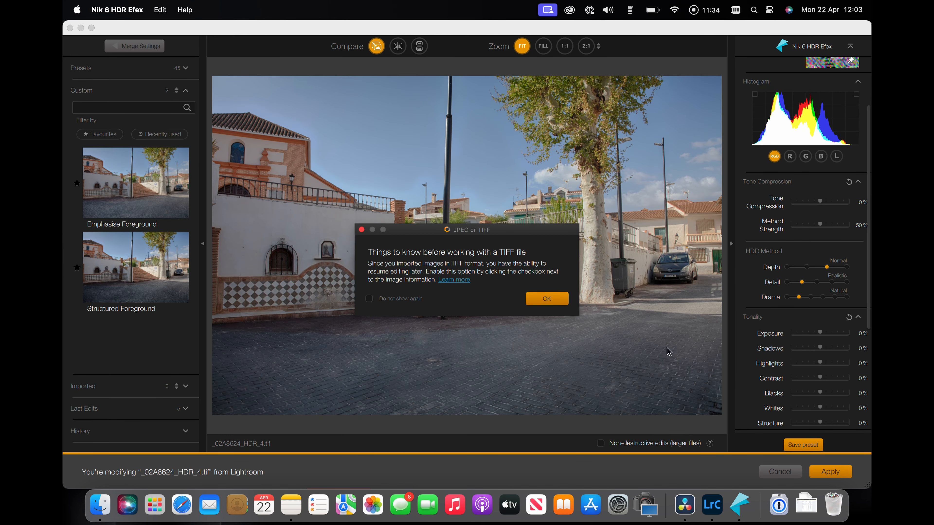
pyautogui.click(548, 299)
# Step: Apply the custom "Structured Foreground" preset to the new HDR image, accepting that it replaces the current parameters
pyautogui.moveTo(140, 157)
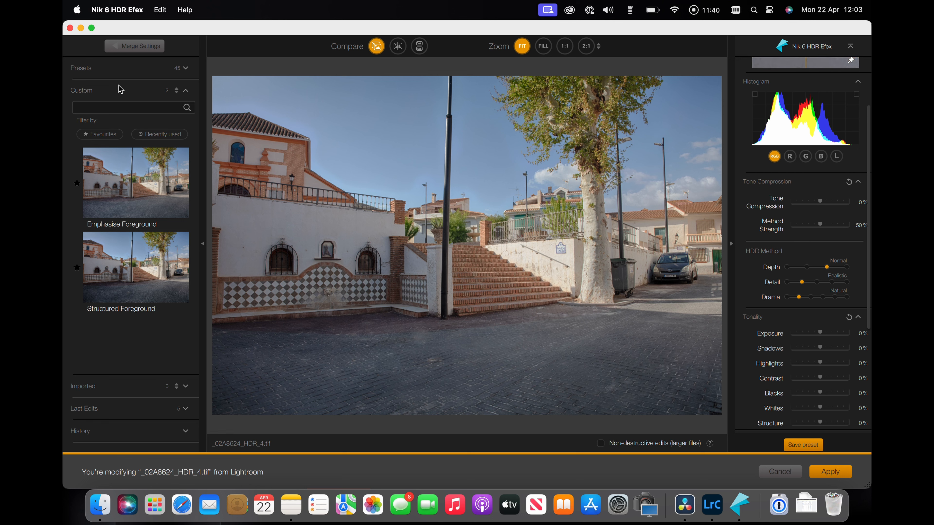
pyautogui.click(119, 70)
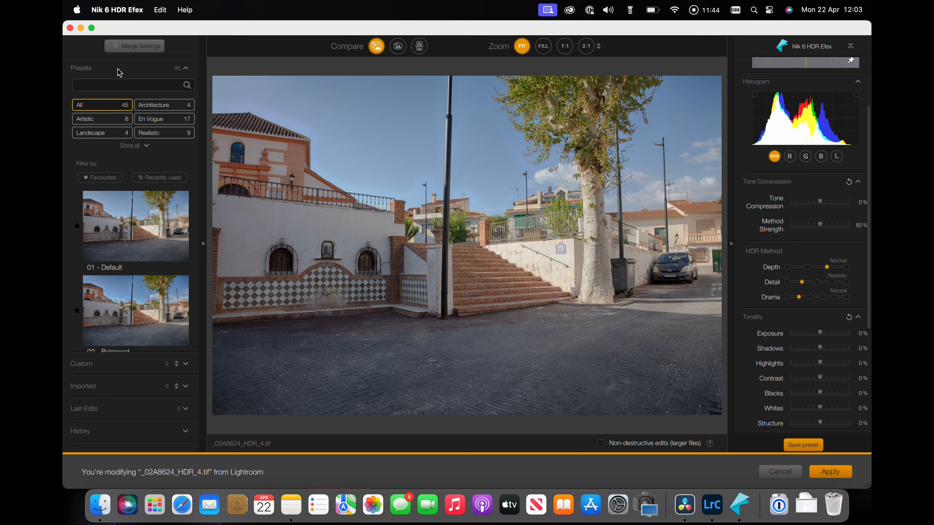
pyautogui.scroll(-3, 126, 287)
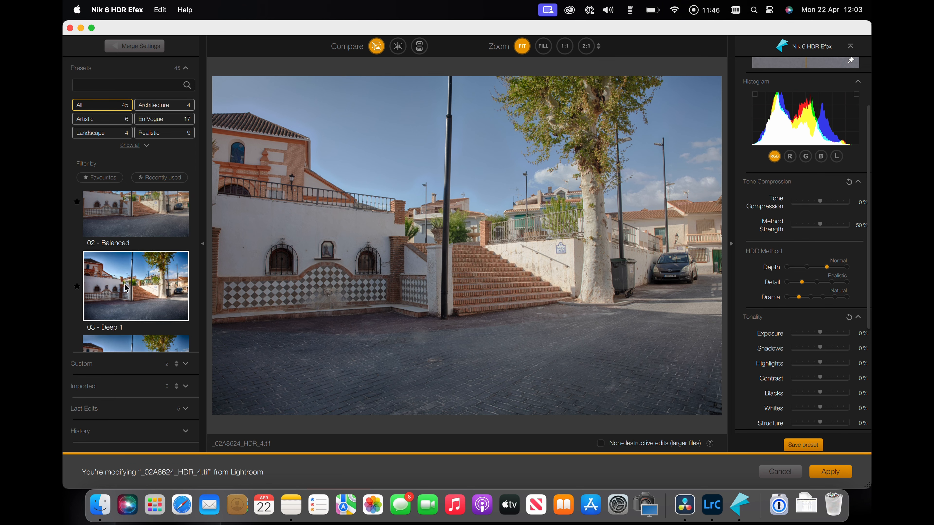
pyautogui.scroll(-10, 125, 287)
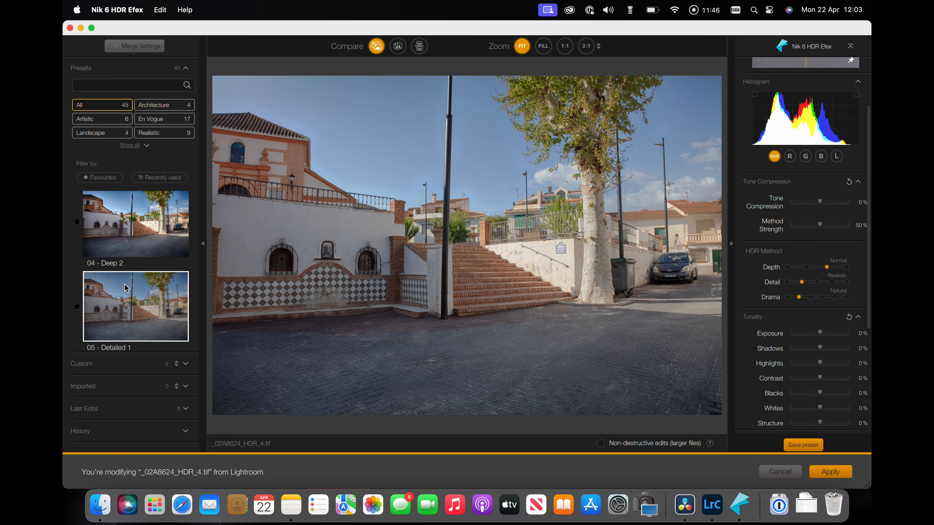
pyautogui.click(126, 364)
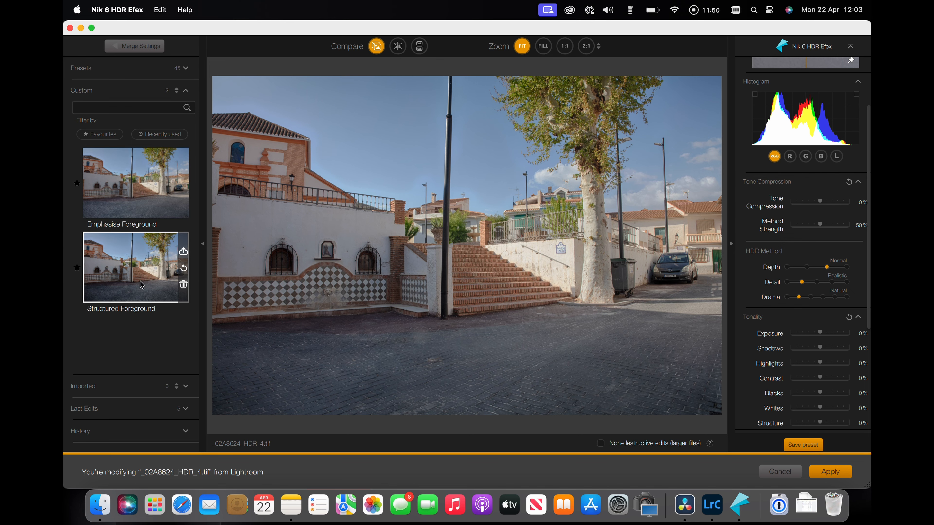
pyautogui.click(131, 268)
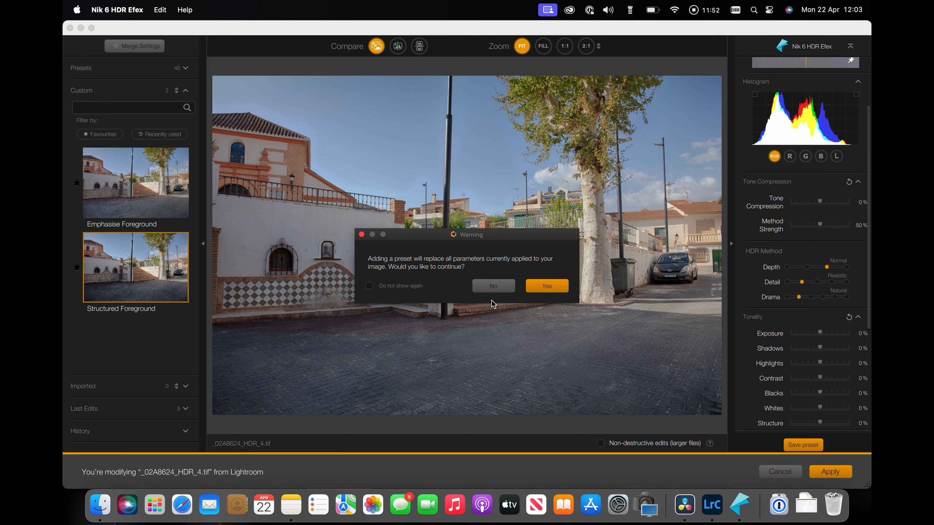
pyautogui.click(549, 286)
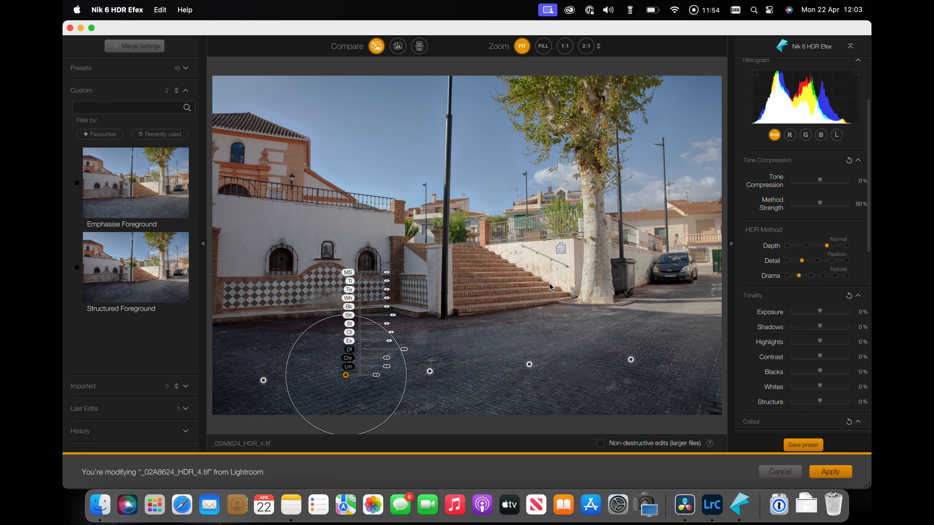